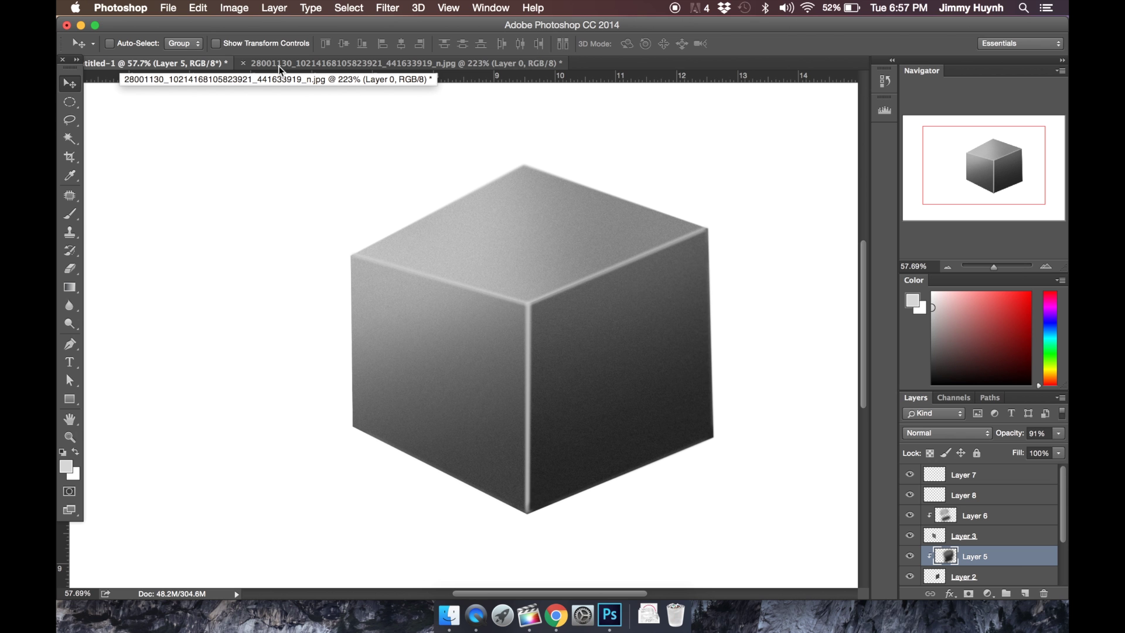
# Switch to the truck sketch document and add a new empty layer above the sketch for the Pen tool.
pyautogui.click(279, 66)
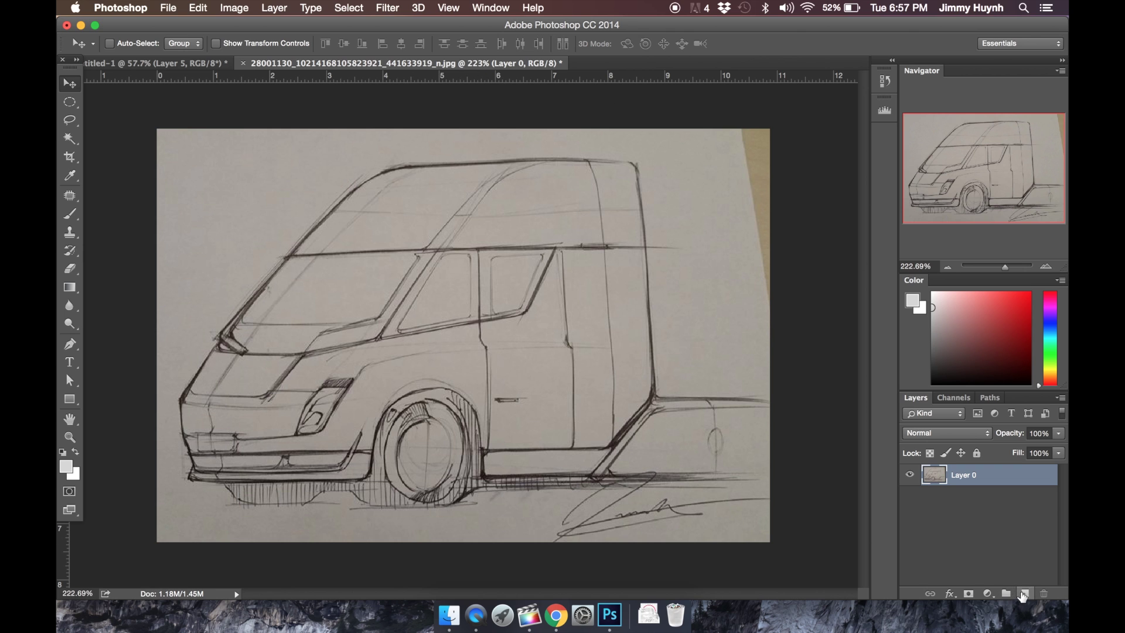
pyautogui.click(1023, 594)
pyautogui.press('p')
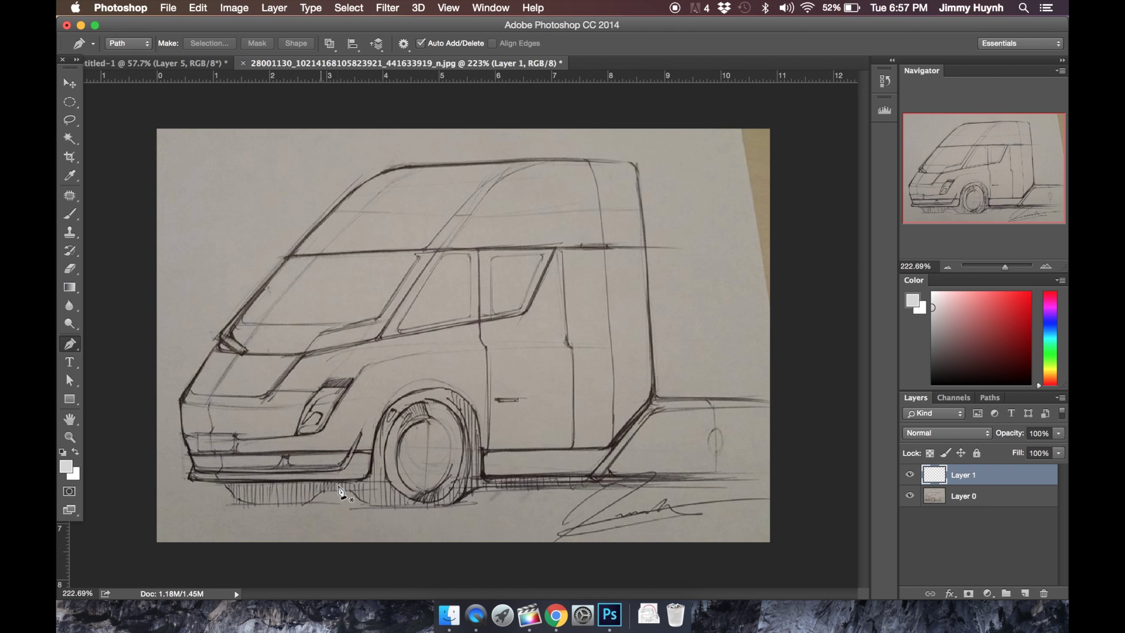
# Begin a Pen path along the lower front bumper and trace it up the truck's nose.
pyautogui.click(194, 481)
pyautogui.scroll(5, 187, 487)
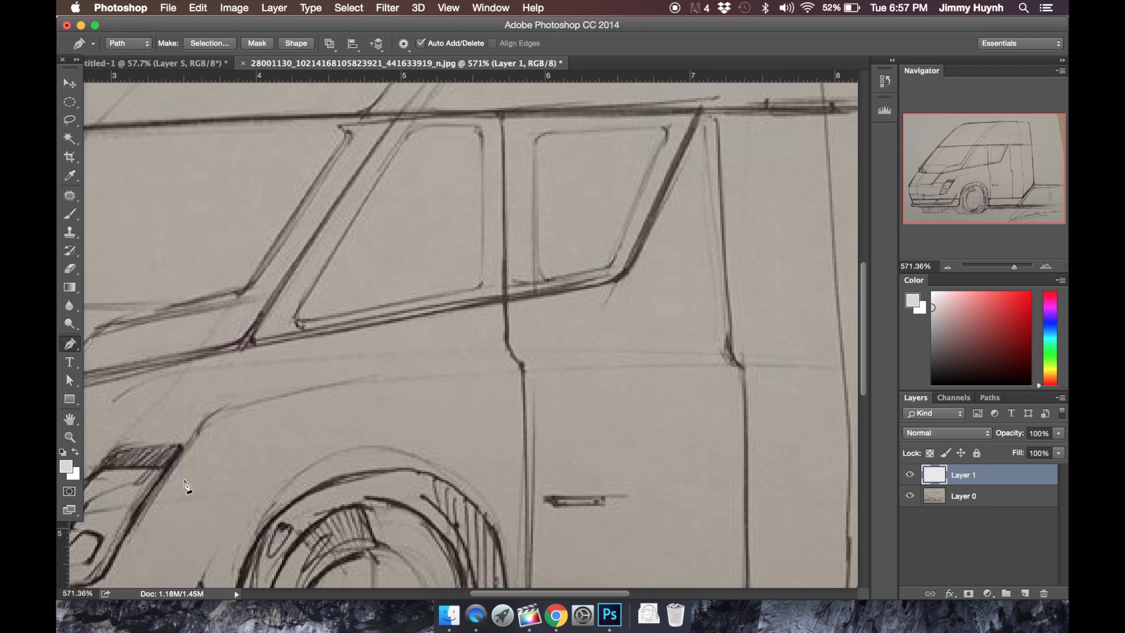
pyautogui.hscroll(-7, 188, 487)
pyautogui.scroll(-5, 188, 487)
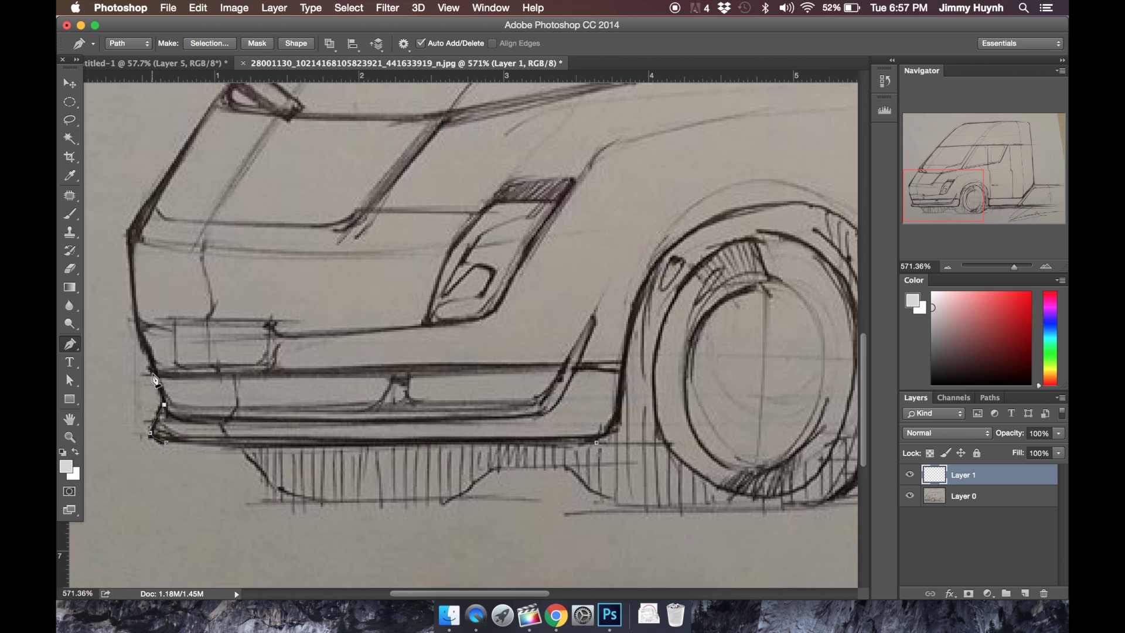
pyautogui.click(136, 329)
pyautogui.scroll(3, 138, 246)
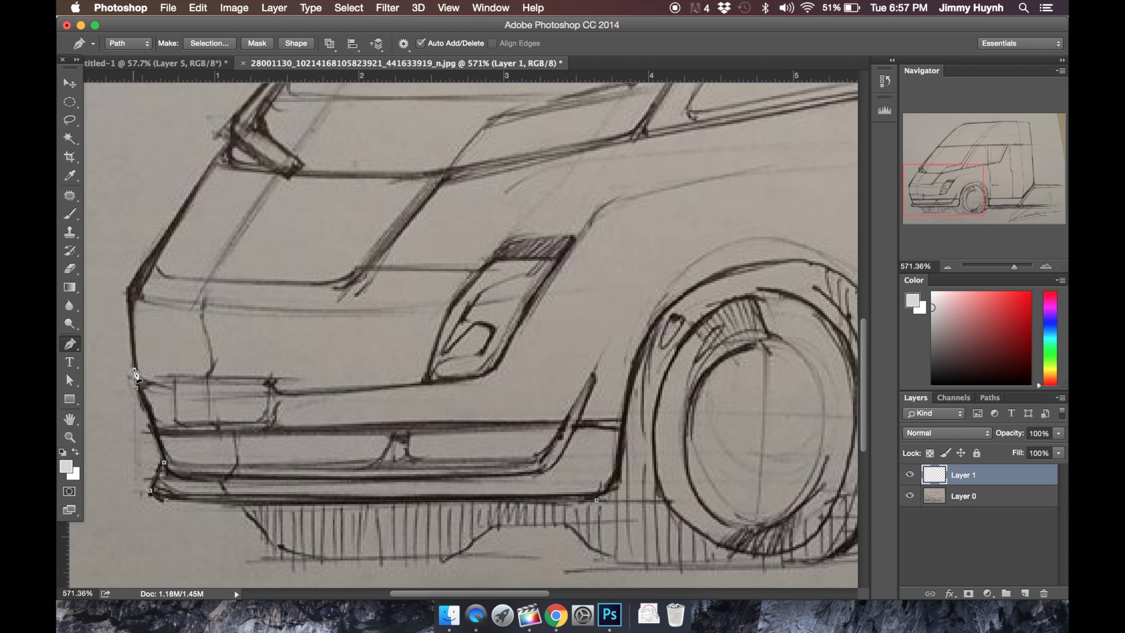
# Continue the path around the hood's front corner and up along the hood and windshield edge.
pyautogui.moveTo(143, 265); pyautogui.dragTo(156, 249)
pyautogui.press('super+z')
pyautogui.moveTo(145, 269); pyautogui.dragTo(149, 261)
pyautogui.scroll(5, 258, 176)
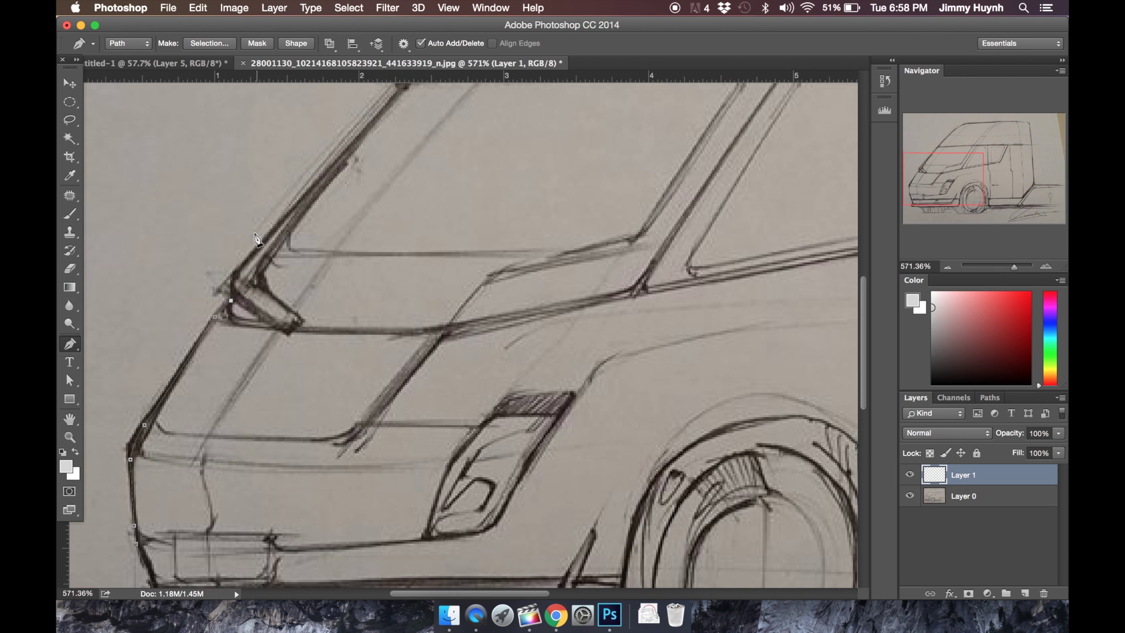
pyautogui.scroll(3, 368, 243)
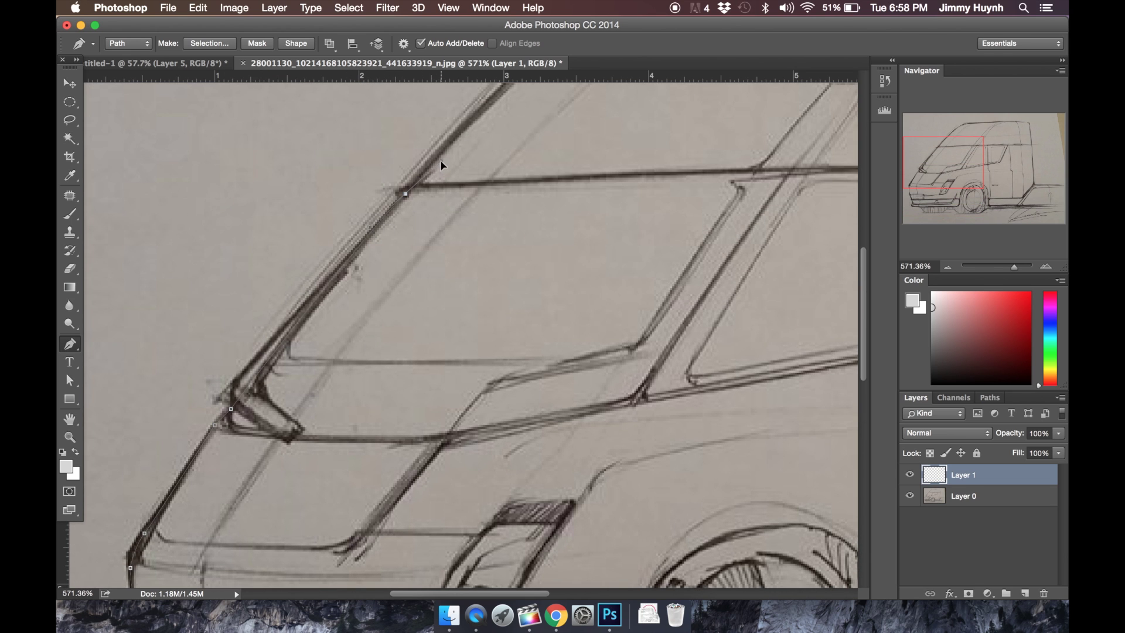
pyautogui.press('super+z')
# Trace the path over the curved front of the roof, along the roofline and around the upper rear corner.
pyautogui.moveTo(1015, 267); pyautogui.dragTo(1011, 266)
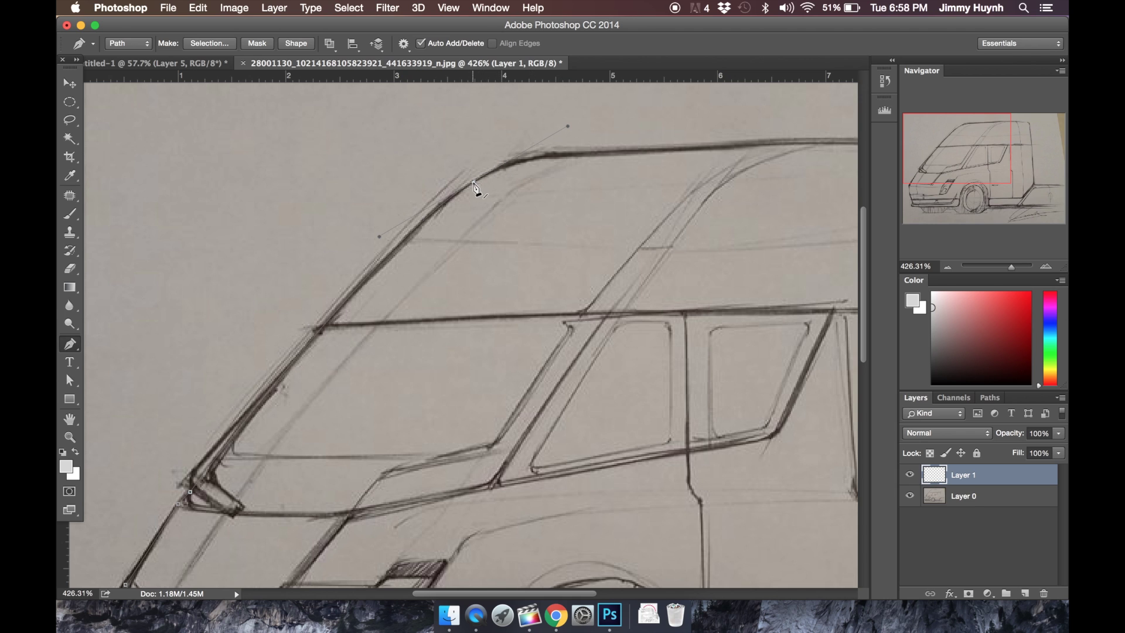
pyautogui.keyDown('alt'); pyautogui.click(474, 183); pyautogui.keyUp('alt')
pyautogui.press('super+z')
pyautogui.moveTo(951, 138); pyautogui.dragTo(976, 138)
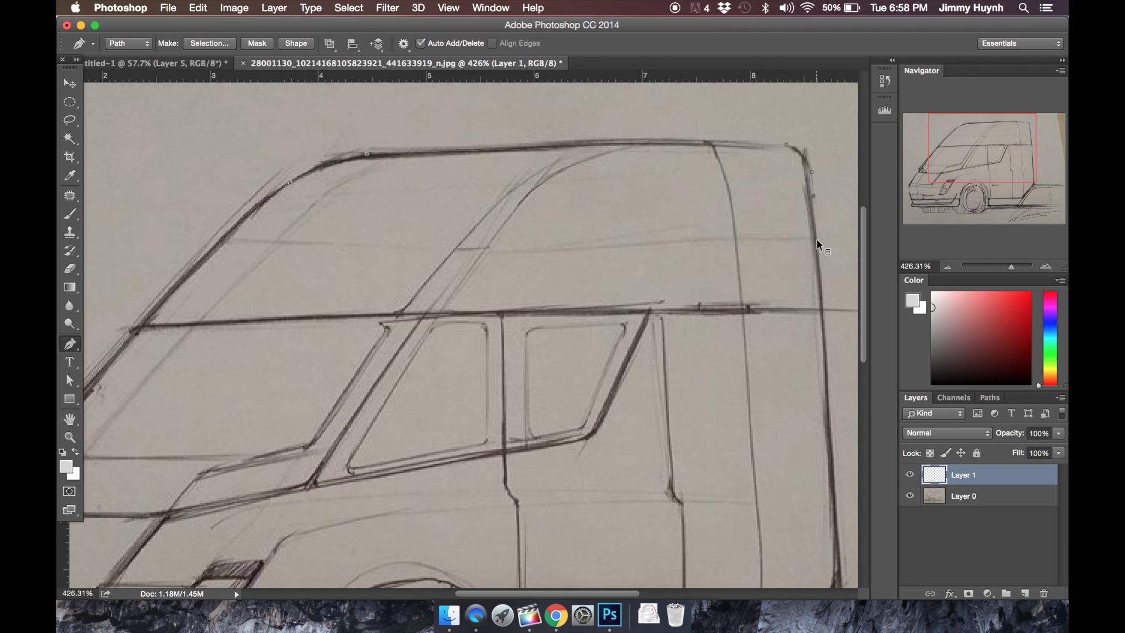
pyautogui.press('super+z')
pyautogui.scroll(-5, 832, 275)
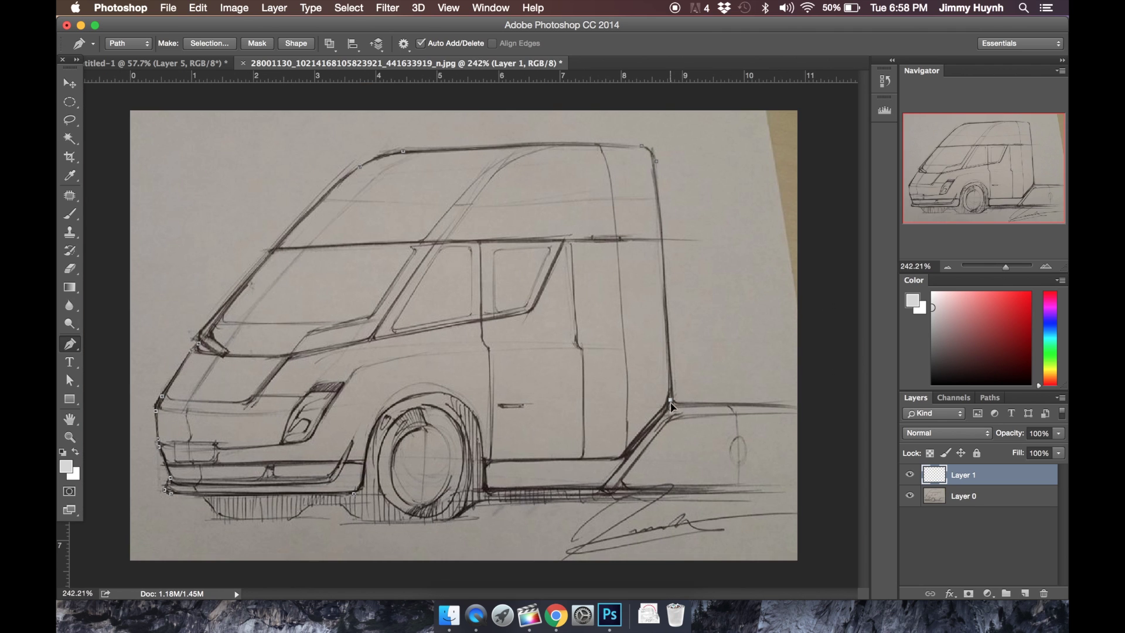
# Carry the path down the cab's back, along the rear chassis and around the front wheel arch to close the outline.
pyautogui.click(670, 399)
pyautogui.click(803, 403)
pyautogui.click(810, 494)
pyautogui.click(487, 492)
# Convert the closed truck outline path into a selection.
pyautogui.rightClick(346, 469)
pyautogui.click(404, 533)
pyautogui.click(644, 228)
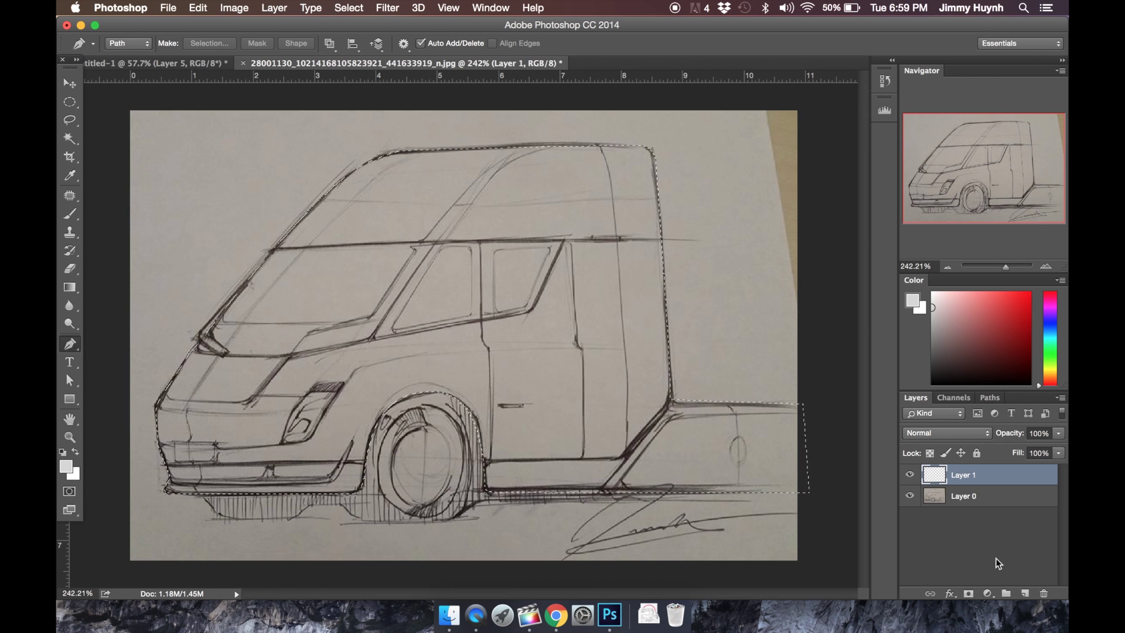
# Fill the selected truck silhouette with black using a 3200 px brush.
pyautogui.press('b')
pyautogui.press('d')
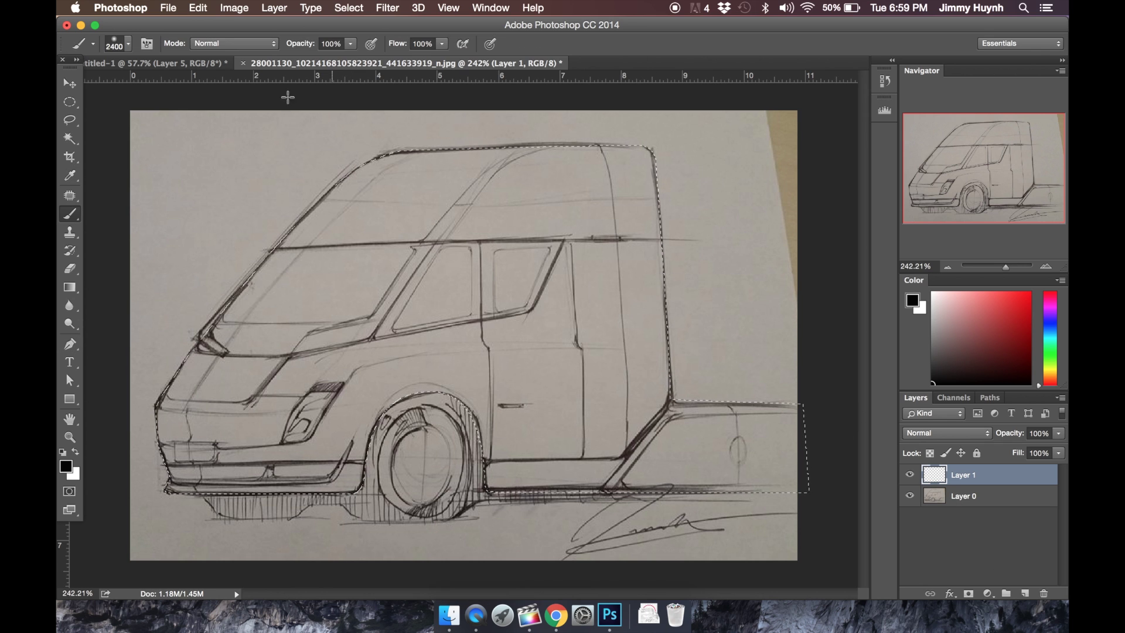
pyautogui.click(128, 43)
pyautogui.moveTo(214, 86); pyautogui.dragTo(206, 96)
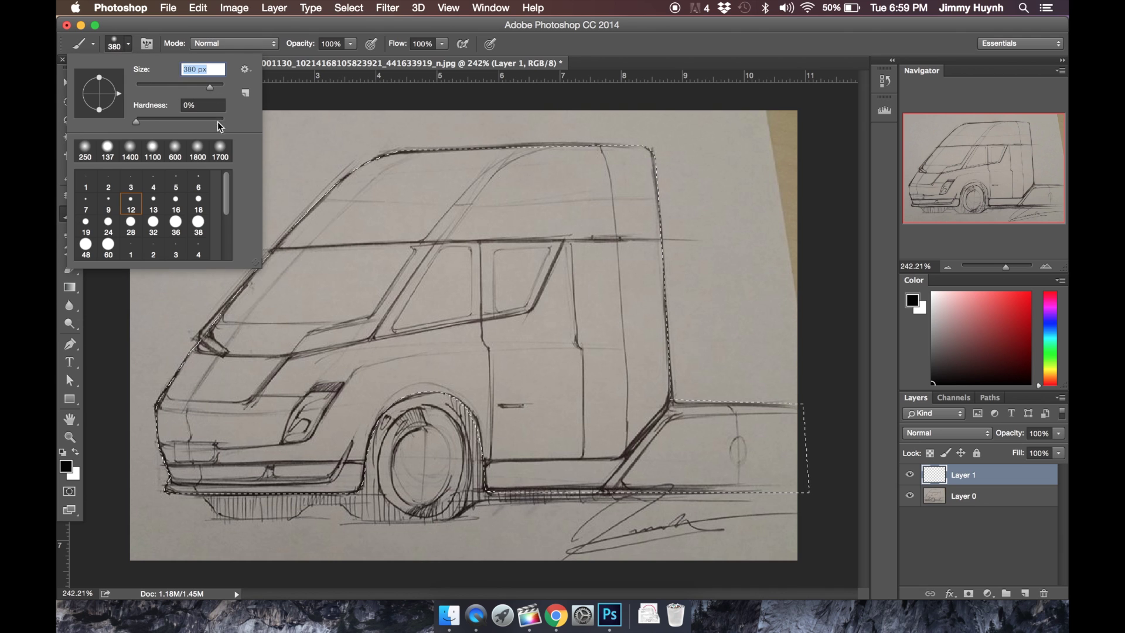
pyautogui.write('3200')
pyautogui.press('Return')
pyautogui.click(196, 398)
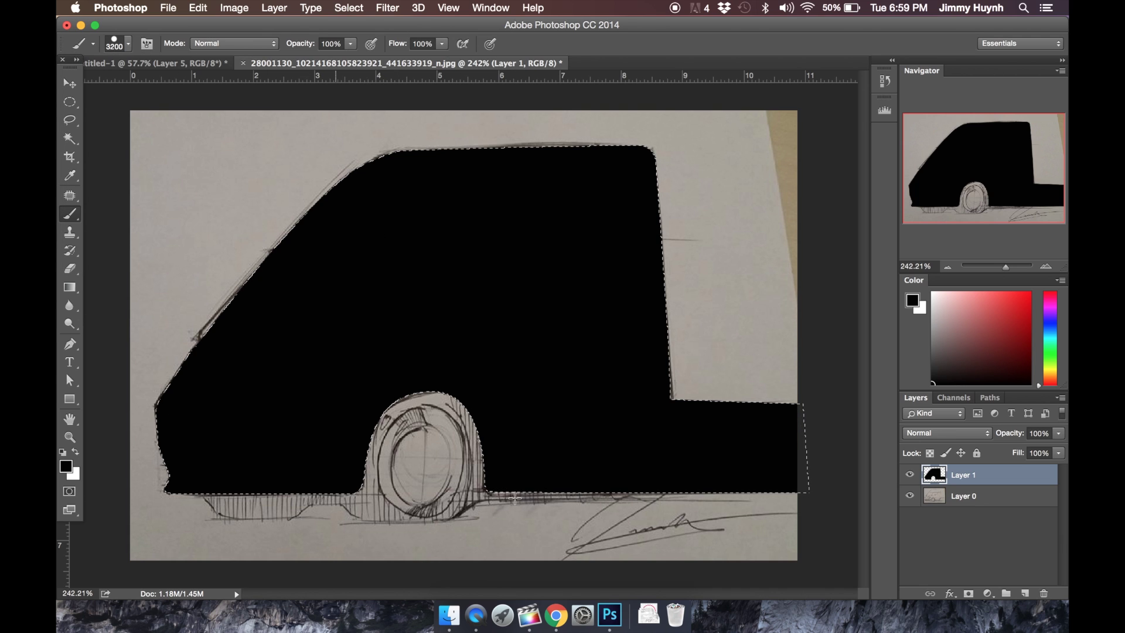
# Clear the selection and lower the black silhouette layer's opacity to 60%.
pyautogui.press('super+d')
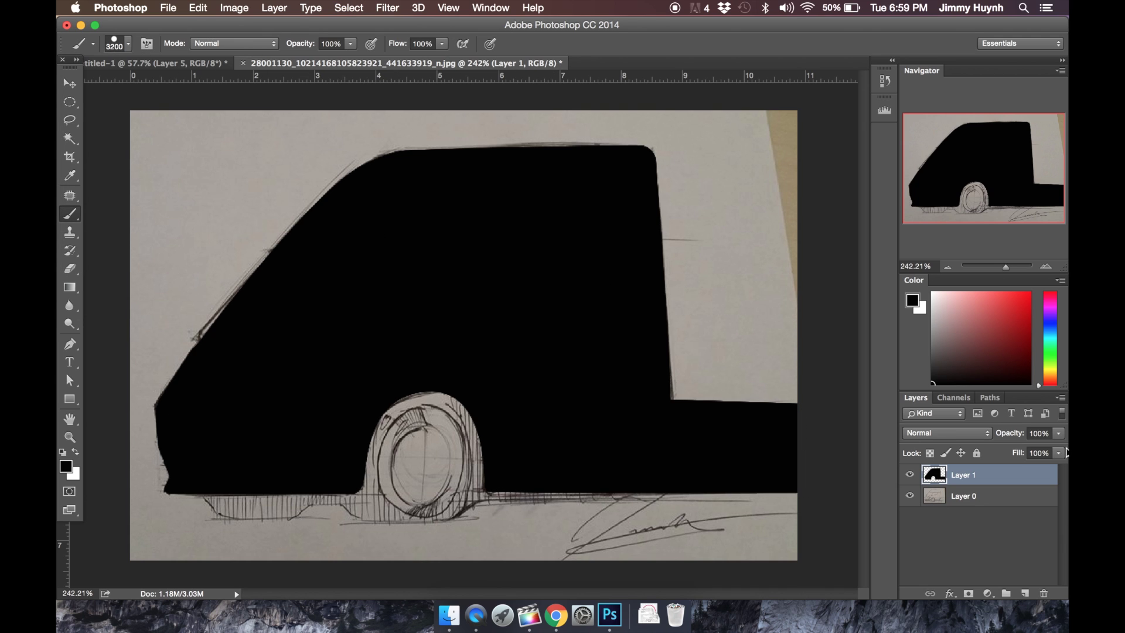
pyautogui.click(1058, 433)
pyautogui.moveTo(1062, 448); pyautogui.dragTo(1031, 453)
# Start a Pen path along the upper edge of the window band and around its rear corner.
pyautogui.press('p')
pyautogui.scroll(-1, 272, 276)
pyautogui.scroll(5, 279, 269)
pyautogui.click(233, 229)
pyautogui.moveTo(704, 213); pyautogui.dragTo(789, 214)
pyautogui.click(704, 213)
pyautogui.moveTo(657, 314); pyautogui.dragTo(653, 321)
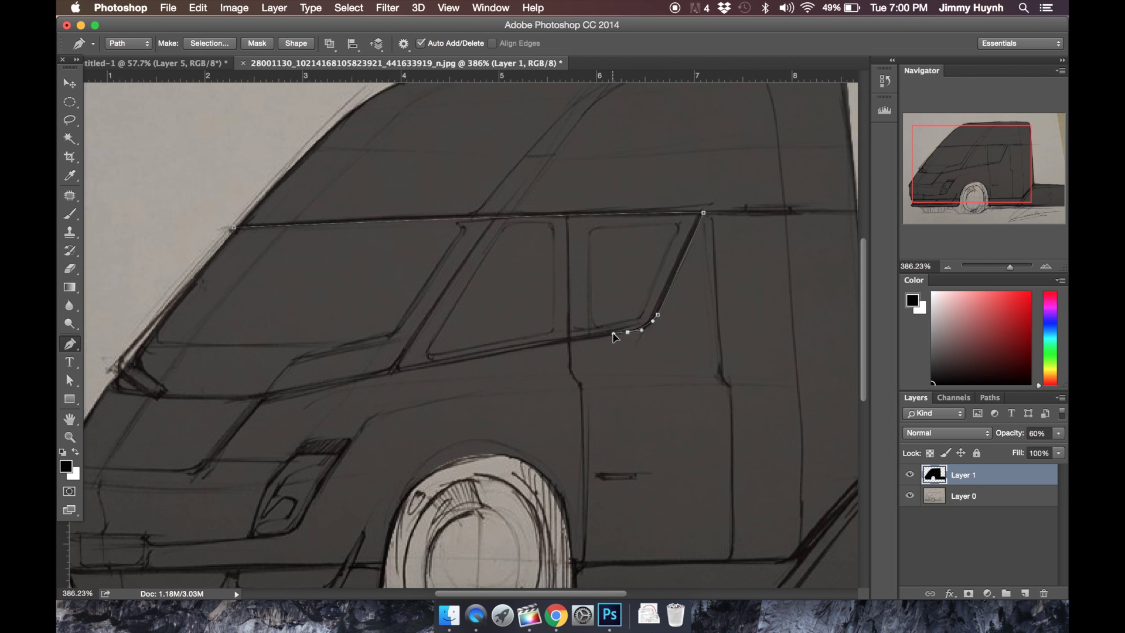
# Trace the lower edge of the window band forward and close the path around the windshield's front.
pyautogui.click(259, 396)
pyautogui.hscroll(-5, 264, 411)
pyautogui.moveTo(228, 390); pyautogui.dragTo(222, 387)
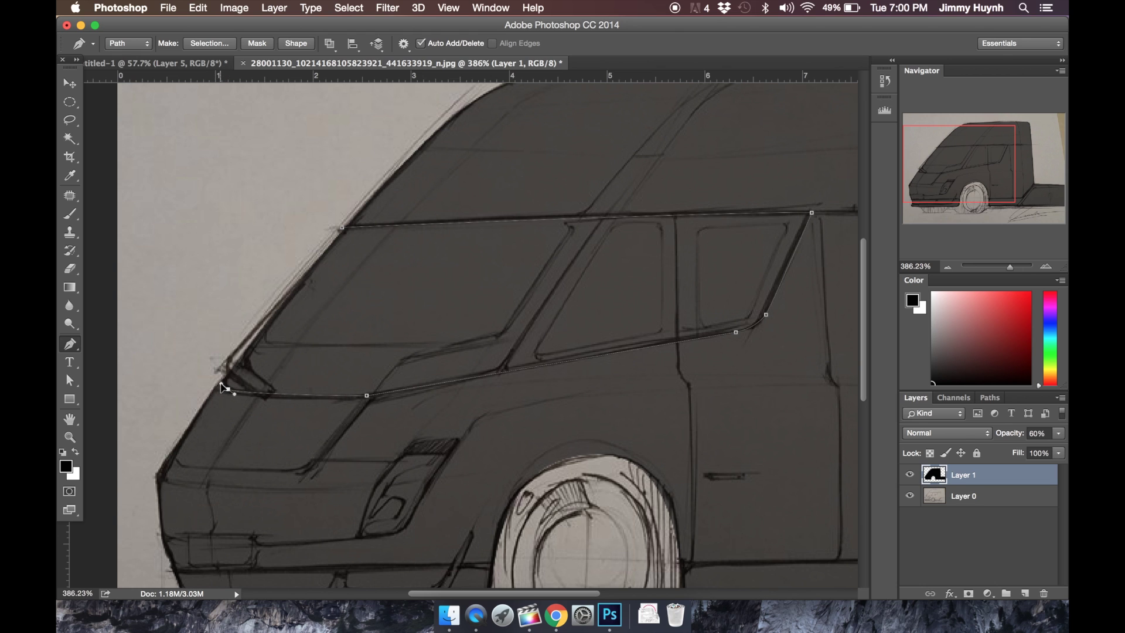
pyautogui.click(342, 228)
pyautogui.press('super+z')
# Convert the window band path into a selection.
pyautogui.rightClick(343, 231)
pyautogui.click(389, 287)
pyautogui.click(641, 156)
pyautogui.scroll(-3, 562, 371)
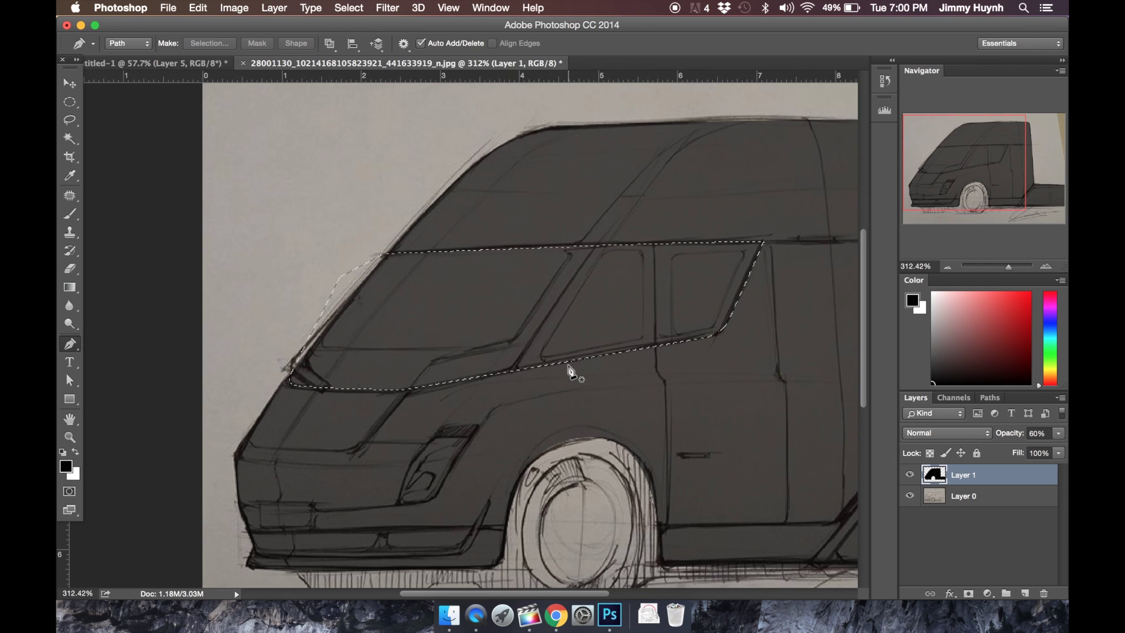
pyautogui.scroll(-1, 811, 375)
# Fill the selected window band with dark red on its own new layer above the silhouette.
pyautogui.click(1030, 339)
pyautogui.press('b')
pyautogui.click(379, 319)
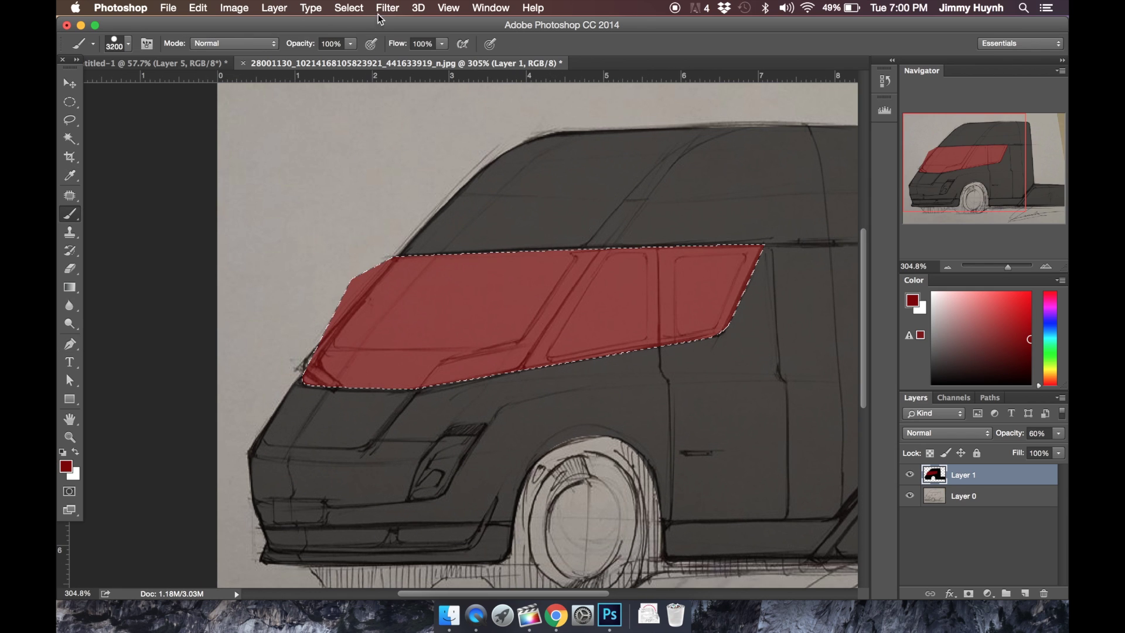
pyautogui.press('super+z')
pyautogui.press('shift+super+alt+n')
pyautogui.click(530, 319)
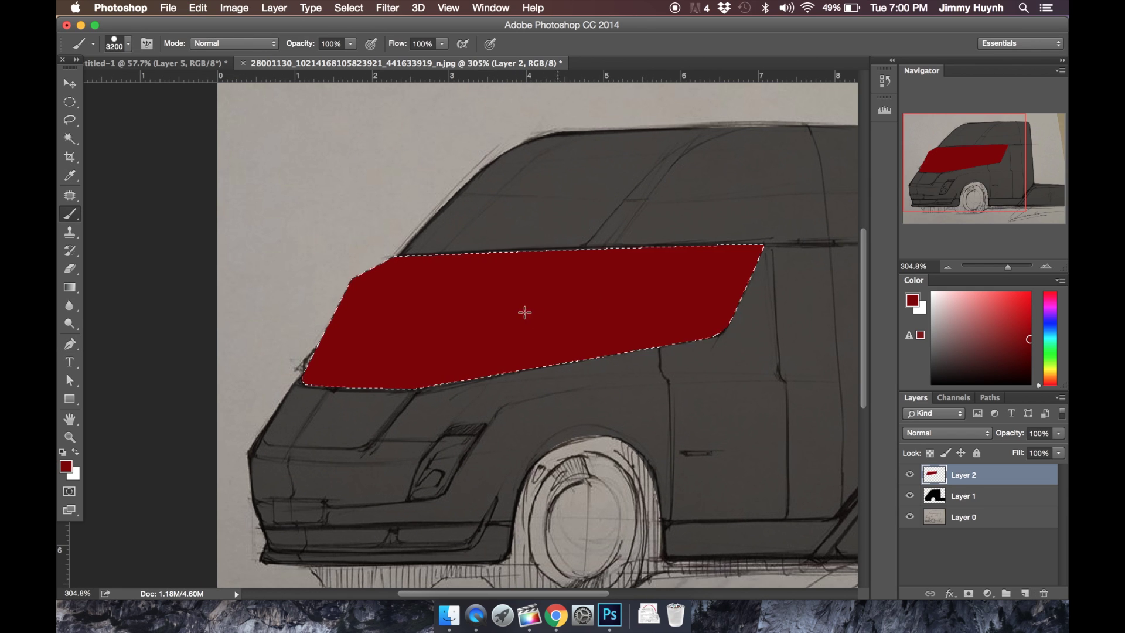
# Trim the red window shape to the truck silhouette using Layer 1's outline, and clear the selection.
pyautogui.press('super+d')
pyautogui.press('super+d')
pyautogui.keyDown('super'); pyautogui.click(934, 499); pyautogui.keyUp('super')
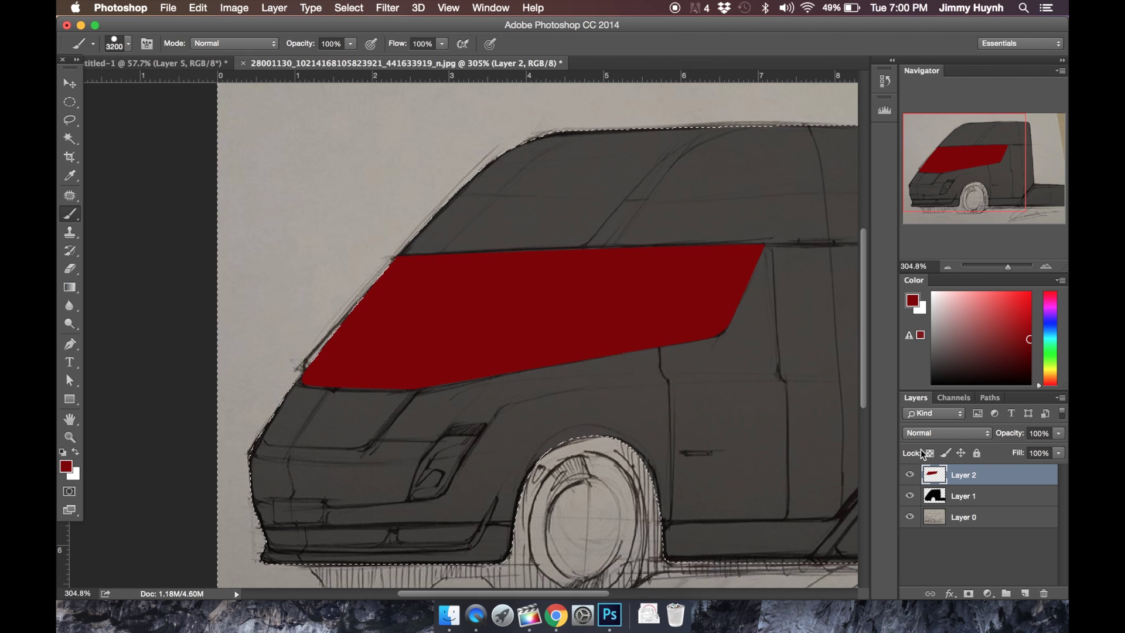
pyautogui.press('super+d')
# Lower the red window layer's opacity to 56%.
pyautogui.press('p')
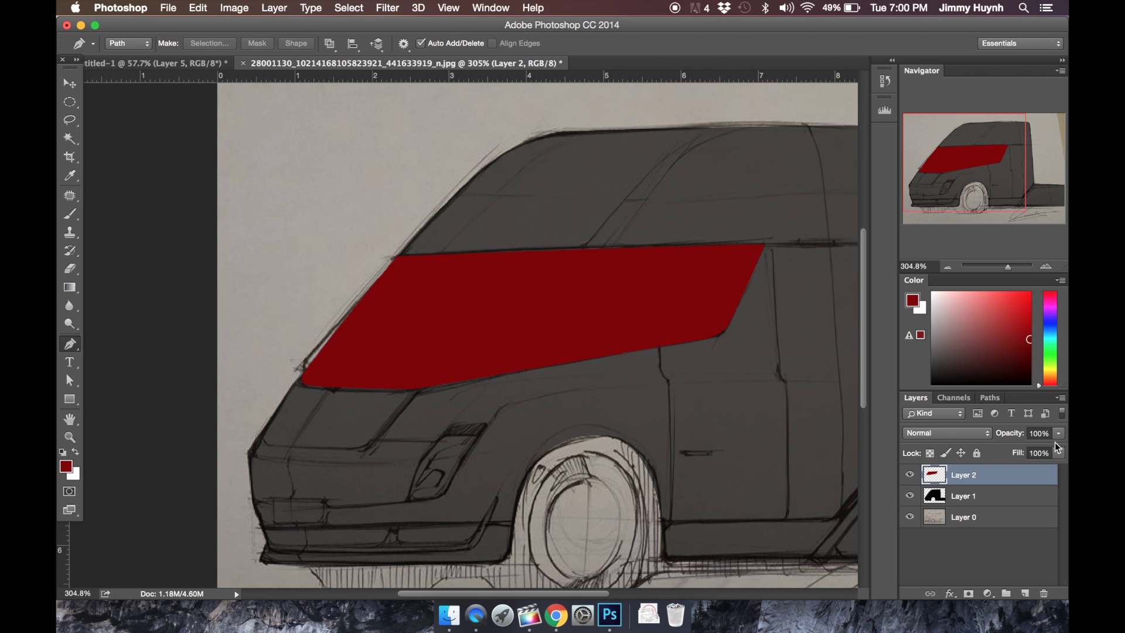
pyautogui.click(1059, 433)
pyautogui.moveTo(1039, 447); pyautogui.dragTo(1035, 452)
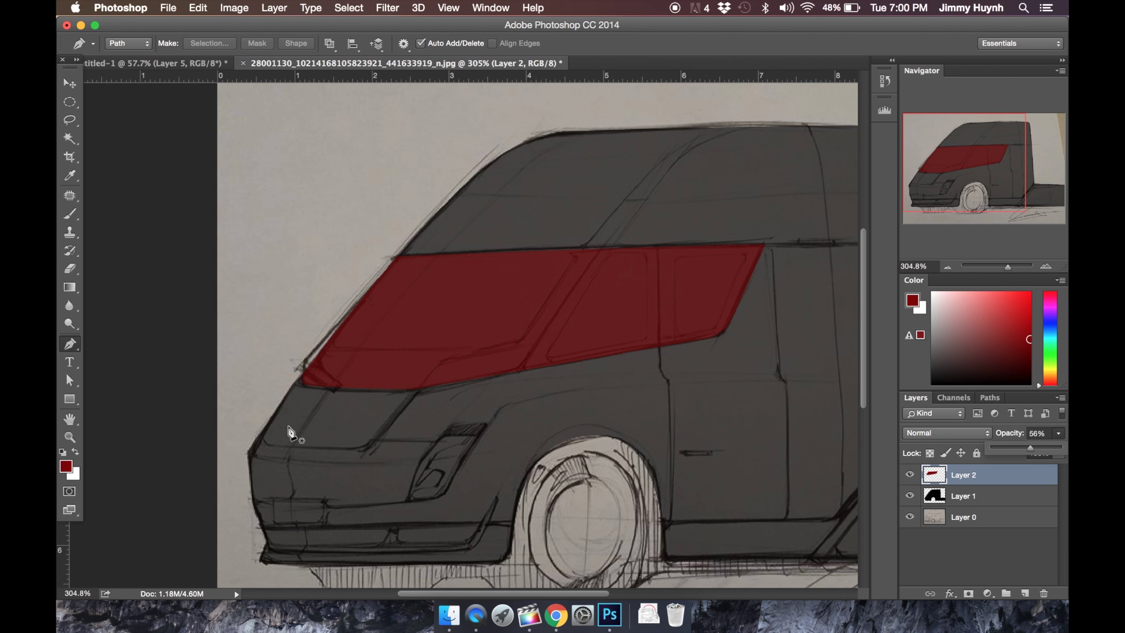
# Add a new layer directly above the black silhouette and clip it to the silhouette.
pyautogui.scroll(-6, 442, 510)
pyautogui.scroll(6, 490, 331)
pyautogui.scroll(2, 428, 205)
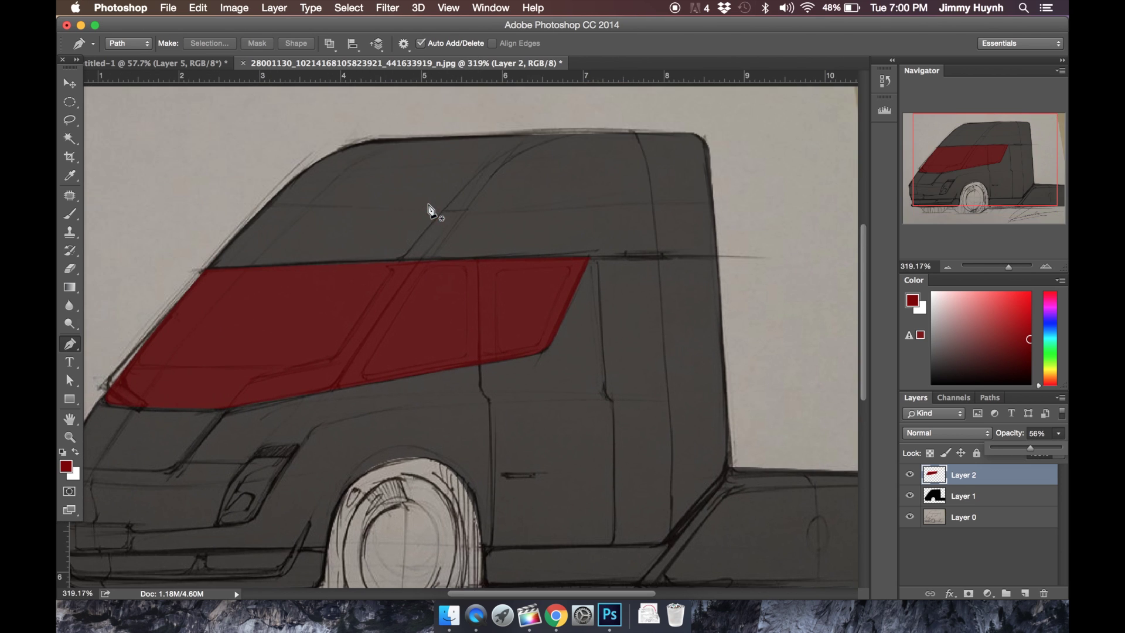
pyautogui.press('super+0')
pyautogui.click(955, 495)
pyautogui.click(956, 498)
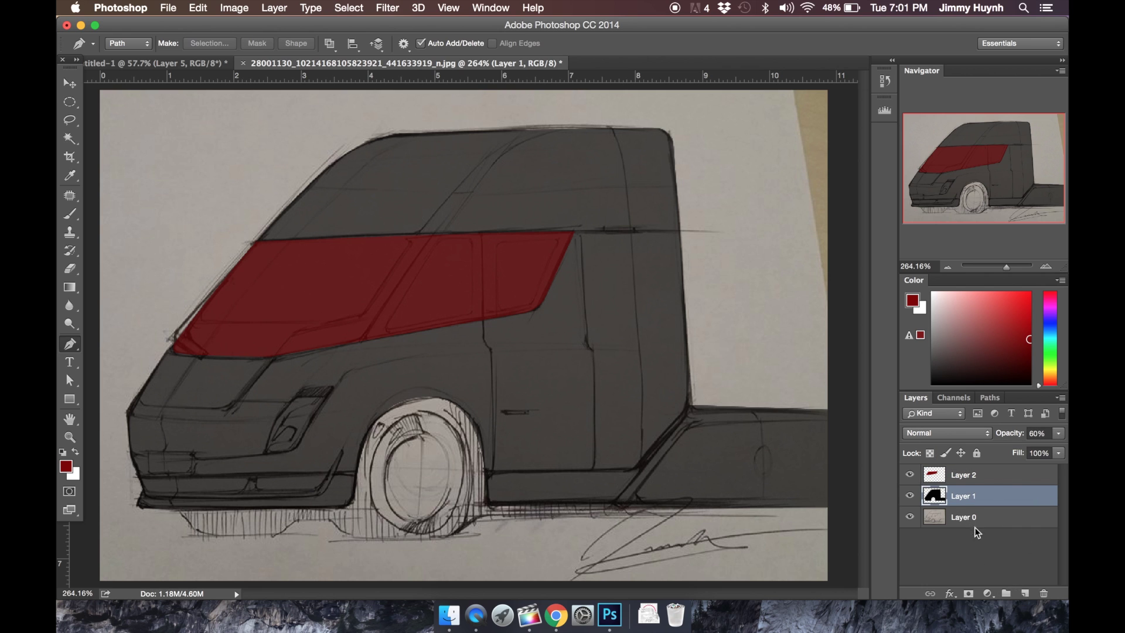
pyautogui.click(1023, 594)
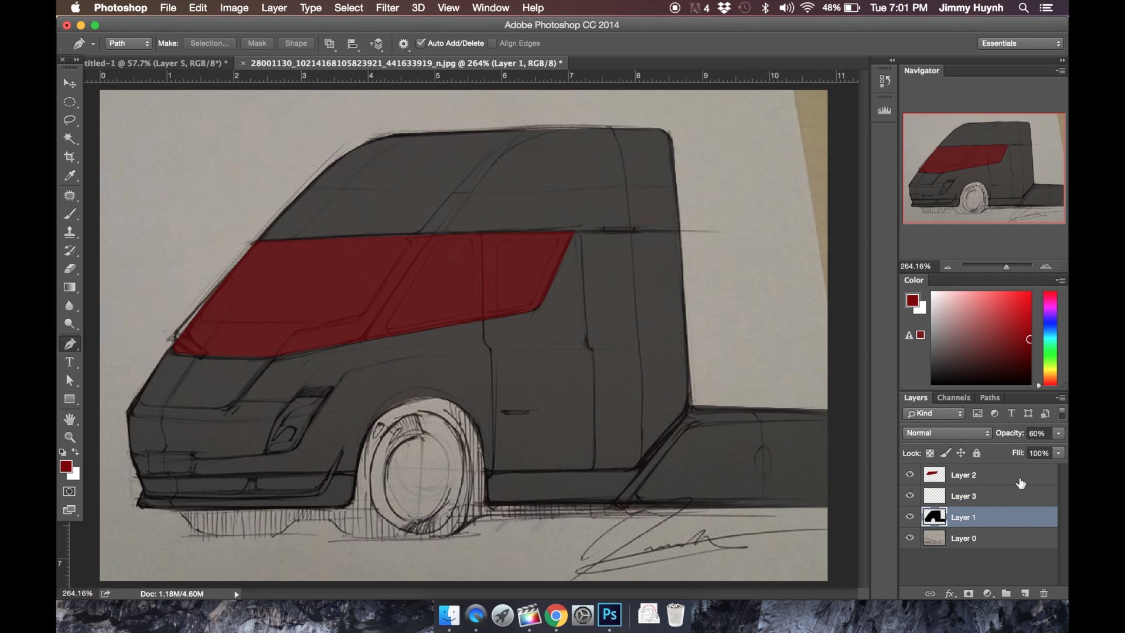
pyautogui.rightClick(1020, 485)
pyautogui.click(835, 243)
# Move the sketch layer to the top of the layer stack and reduce its opacity.
pyautogui.moveTo(996, 538); pyautogui.dragTo(1022, 449)
pyautogui.click(1058, 434)
# Add a new layer beneath the black silhouette and fill it with white using an enlarged brush.
pyautogui.click(989, 536)
pyautogui.scroll(-3, 561, 500)
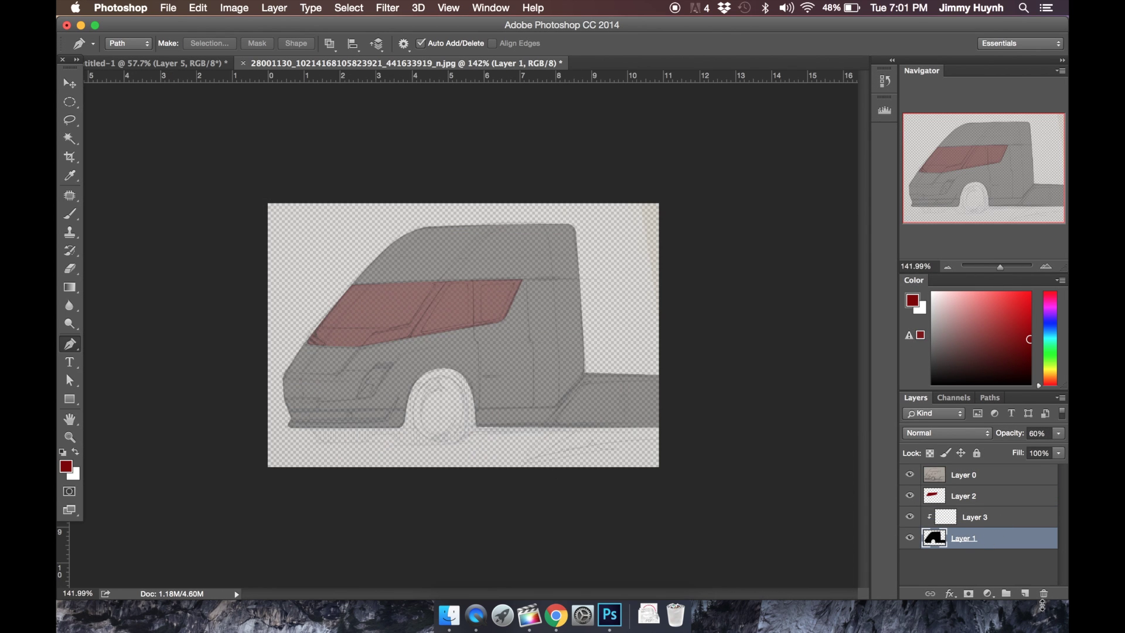
pyautogui.keyDown('super'); pyautogui.click(1025, 593); pyautogui.keyUp('super')
pyautogui.moveTo(985, 384); pyautogui.dragTo(881, 264)
pyautogui.press('b')
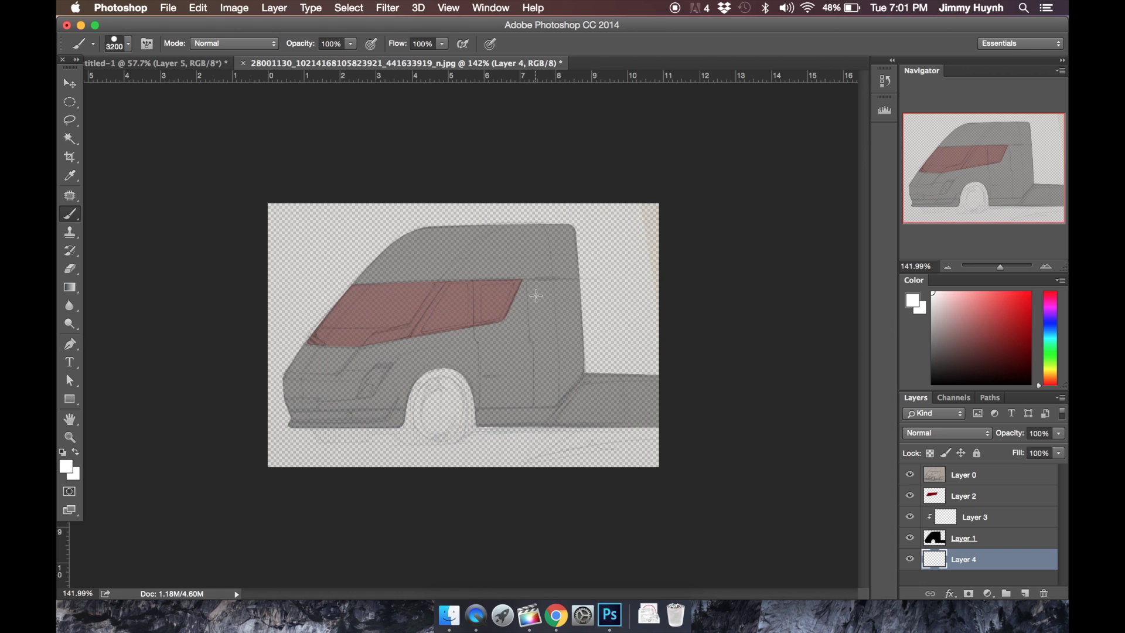
pyautogui.press(']')
pyautogui.press(']')
pyautogui.press(']')
pyautogui.click(534, 297)
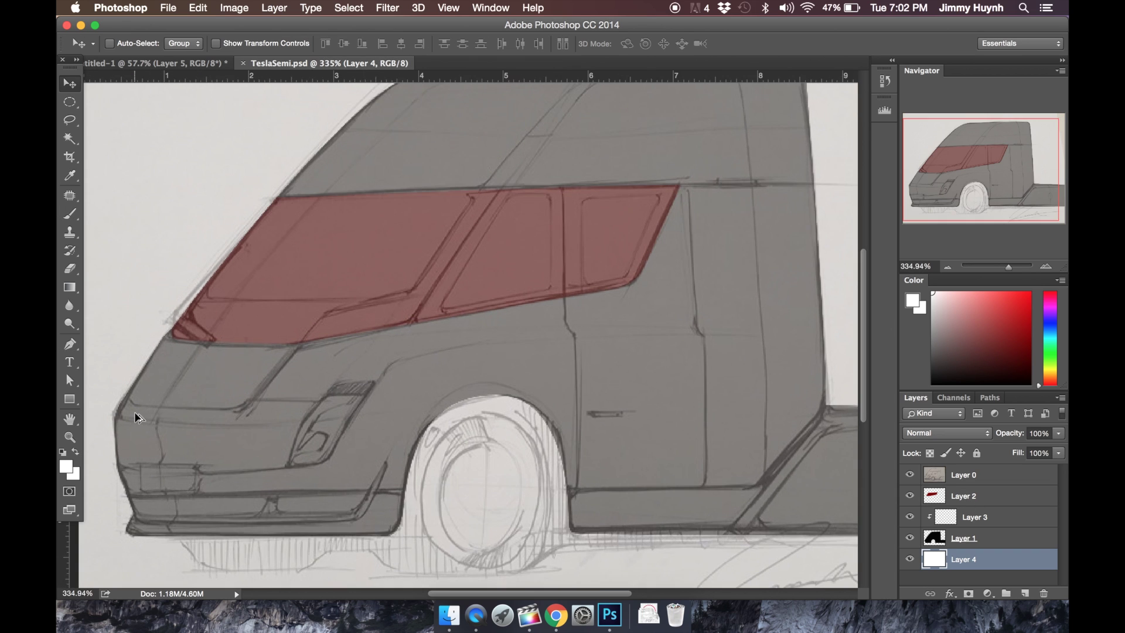
# Raise the opacity of the black silhouette layer.
pyautogui.scroll(2, 135, 411)
pyautogui.press('p')
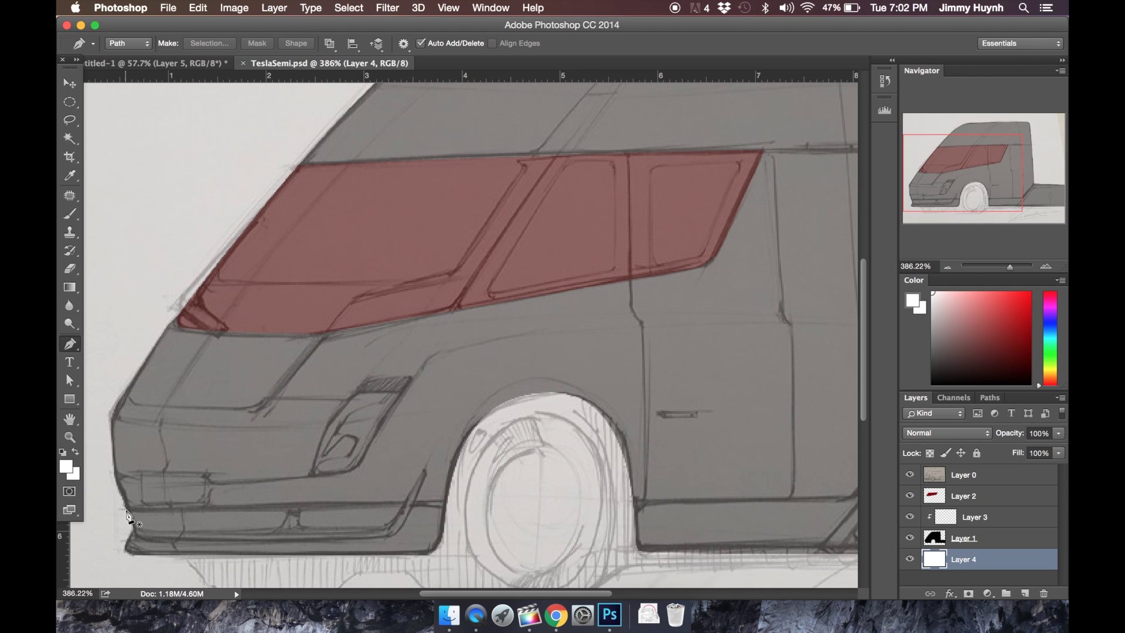
pyautogui.scroll(-3, 128, 514)
pyautogui.click(967, 518)
pyautogui.click(970, 537)
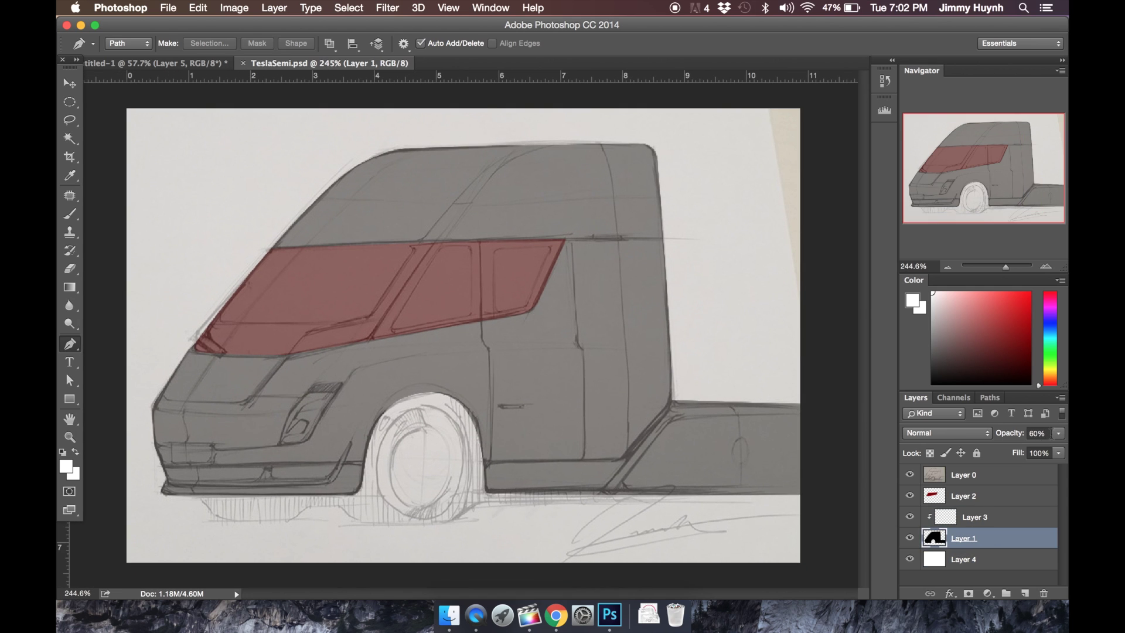
pyautogui.moveTo(1056, 434); pyautogui.dragTo(1067, 451)
# Select the clipped Layer 3 and set up a soft 444 px brush for shading.
pyautogui.press('b')
pyautogui.click(1001, 518)
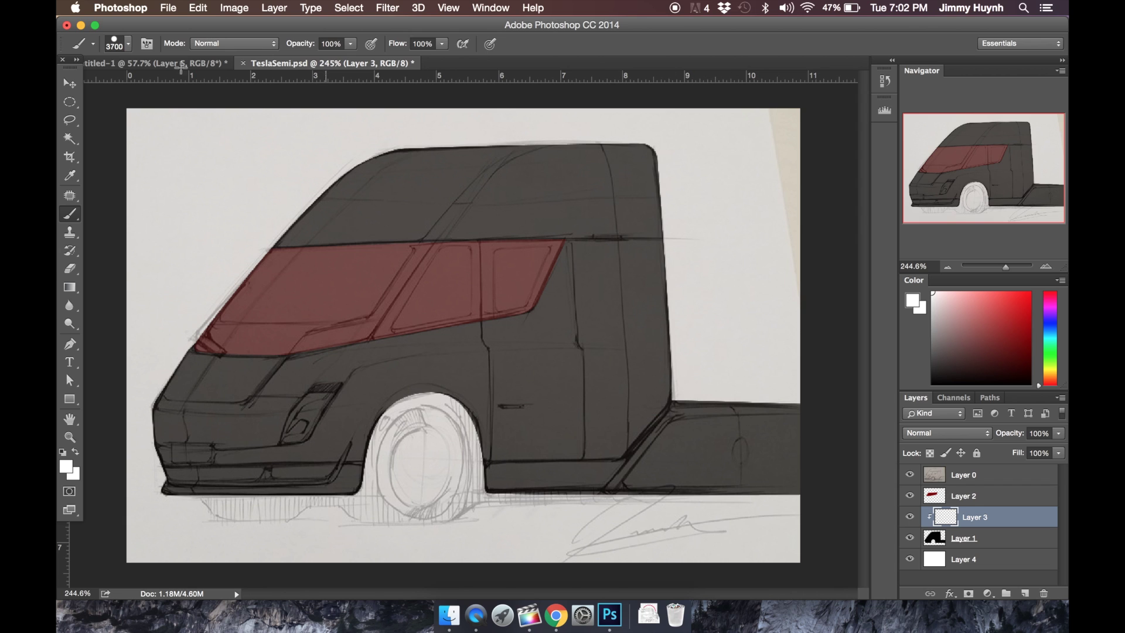
pyautogui.click(119, 45)
pyautogui.moveTo(171, 86); pyautogui.dragTo(191, 87)
pyautogui.click(148, 120)
pyautogui.moveTo(148, 122); pyautogui.dragTo(146, 121)
pyautogui.moveTo(191, 85)
pyautogui.mouseDown()
pyautogui.moveTo(218, 86)
pyautogui.moveTo(204, 88)
pyautogui.mouseUp()
# Choose a mid grey and brush soft highlights over the cab's roof and rear side.
pyautogui.moveTo(932, 317); pyautogui.dragTo(932, 338)
pyautogui.moveTo(756, 199)
pyautogui.mouseDown()
pyautogui.moveTo(675, 219)
pyautogui.moveTo(836, 287)
pyautogui.mouseUp()
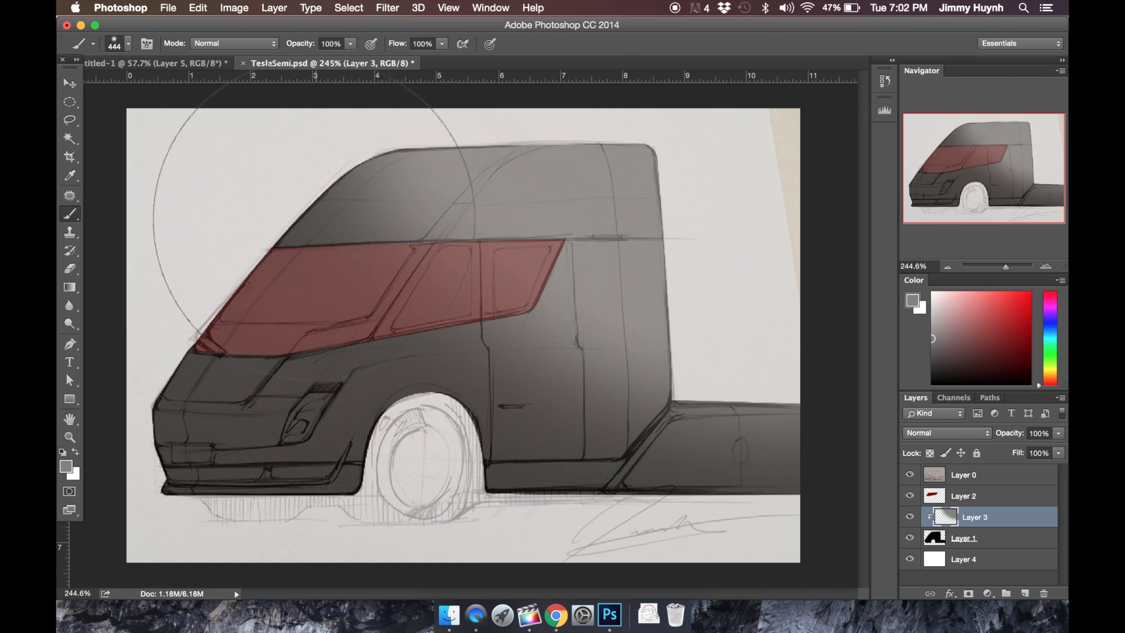
pyautogui.moveTo(298, 226); pyautogui.dragTo(258, 245)
# Blend the body shading with a darker grey across the cab and a slightly lighter grey over the roof and side.
pyautogui.click(933, 365)
pyautogui.moveTo(152, 366)
pyautogui.mouseDown()
pyautogui.moveTo(458, 604)
pyautogui.moveTo(552, 556)
pyautogui.moveTo(534, 547)
pyautogui.moveTo(850, 510)
pyautogui.moveTo(533, 552)
pyautogui.moveTo(629, 356)
pyautogui.moveTo(703, 250)
pyautogui.mouseUp()
pyautogui.click(932, 343)
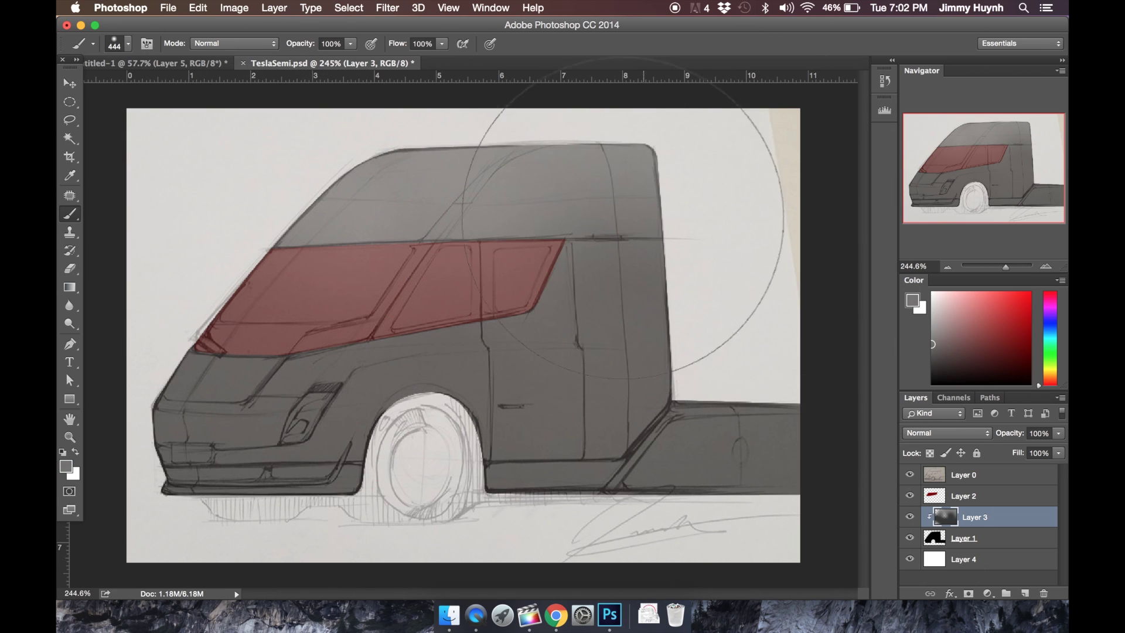
pyautogui.moveTo(446, 194); pyautogui.dragTo(551, 275)
# Hide the Layer 0 sketch and add 2.45% Gaussian monochromatic noise to the Layer 3 body shading.
pyautogui.click(168, 8)
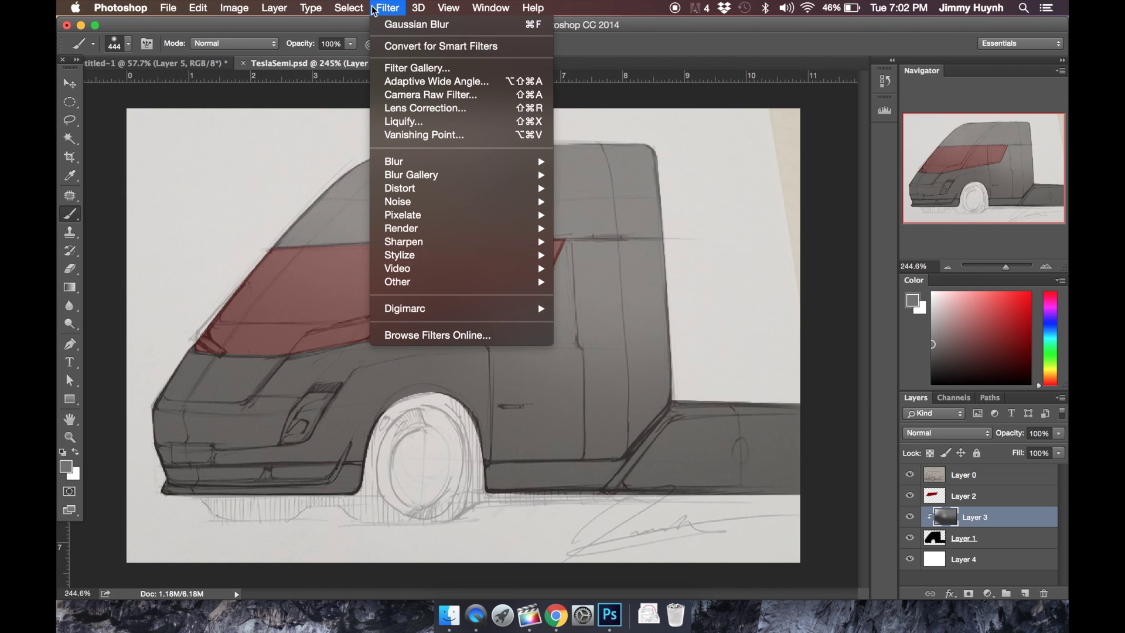
pyautogui.press('Escape')
pyautogui.click(910, 475)
pyautogui.click(387, 7)
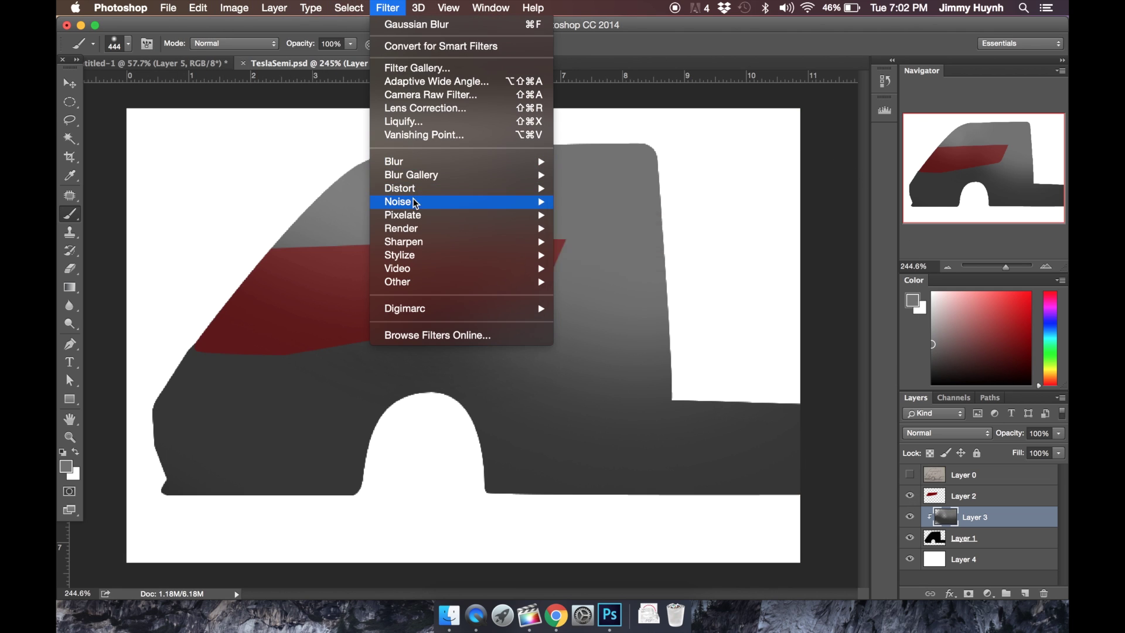
pyautogui.click(587, 202)
pyautogui.moveTo(684, 309); pyautogui.dragTo(685, 308)
pyautogui.click(689, 357)
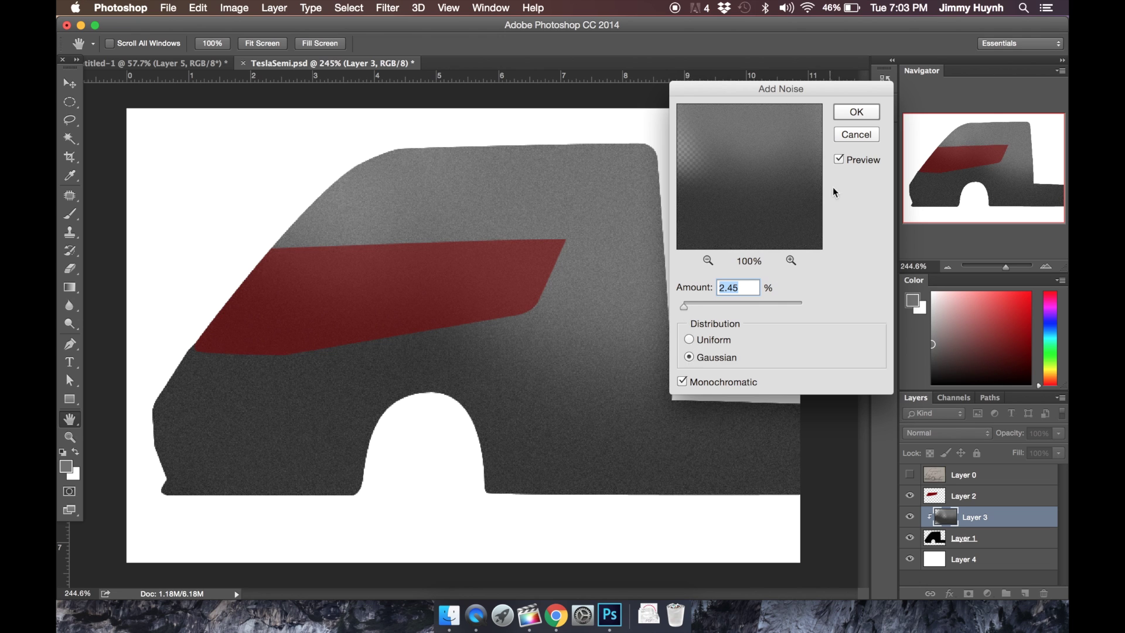
pyautogui.click(850, 113)
# Switch Layer 3 and Layer 1 off and on to inspect the noisy shading and the silhouette beneath it.
pyautogui.click(909, 518)
pyautogui.click(909, 517)
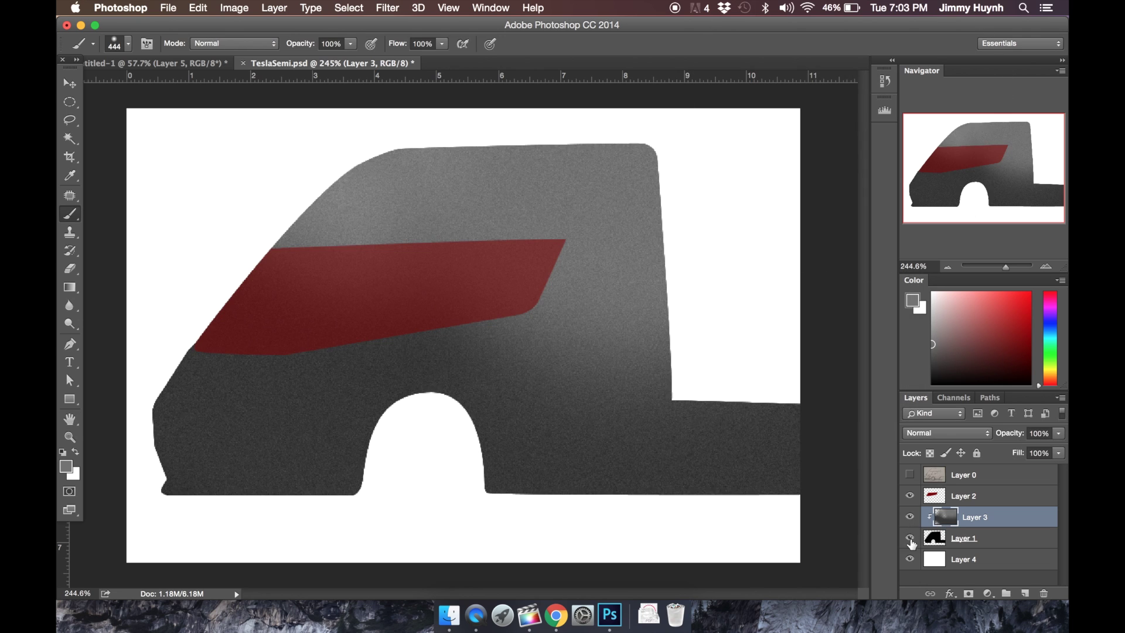
pyautogui.click(910, 541)
pyautogui.click(910, 540)
pyautogui.click(967, 539)
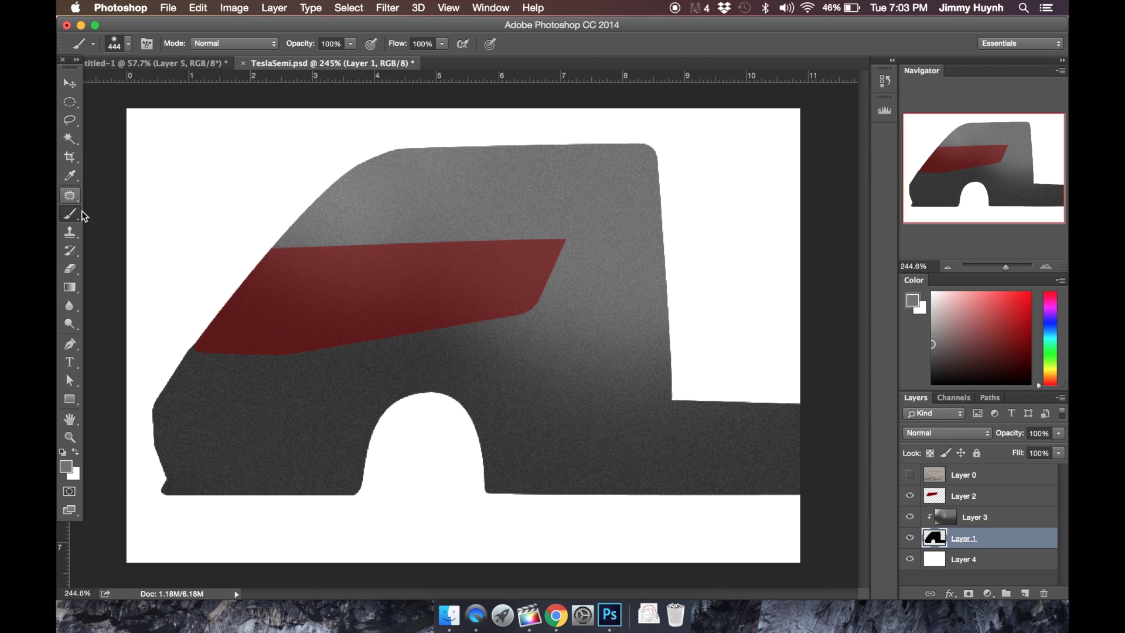
# Show the sketch again, make an elliptical selection around the front wheel and fill it mid grey on a new layer above the sketch.
pyautogui.click(910, 474)
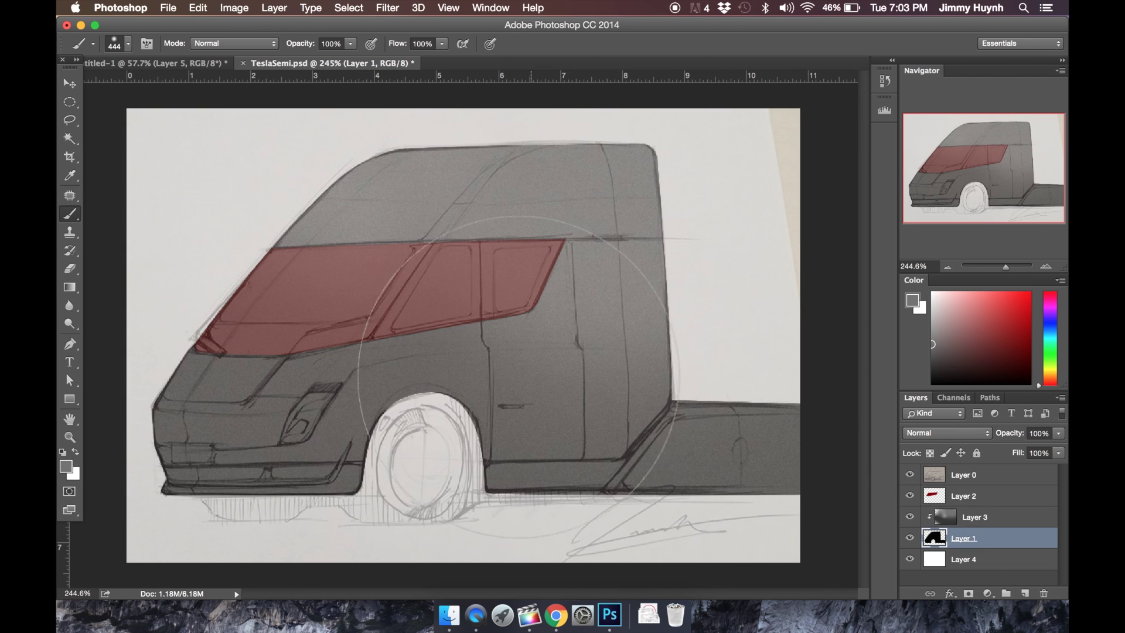
pyautogui.press('m')
pyautogui.moveTo(382, 411); pyautogui.dragTo(470, 525)
pyautogui.click(977, 479)
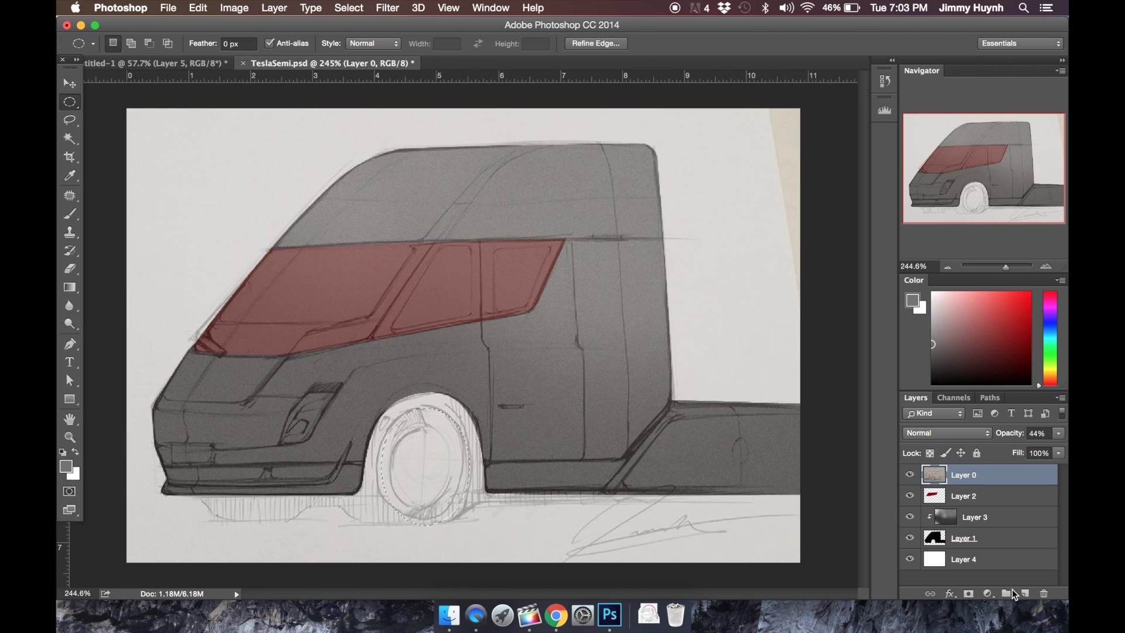
pyautogui.click(1024, 593)
pyautogui.press('b')
pyautogui.moveTo(423, 400)
pyautogui.mouseDown()
pyautogui.moveTo(429, 496)
pyautogui.moveTo(441, 316)
pyautogui.mouseUp()
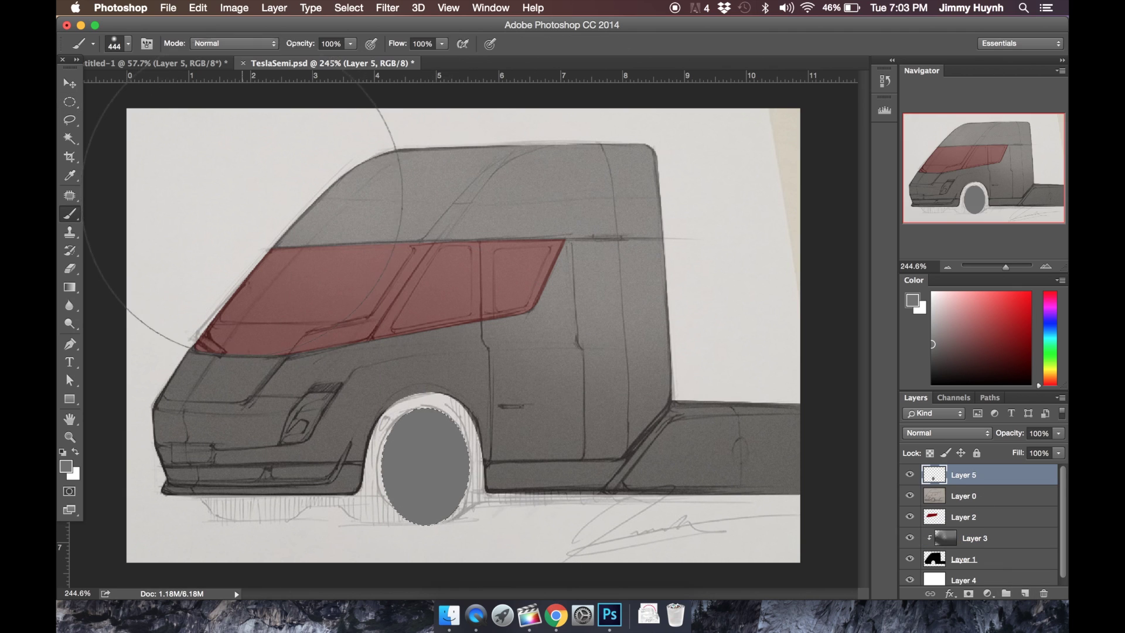
pyautogui.press('super+d')
# Make a smaller elliptical selection for the wheel's rim and fill it with a slightly lighter grey on another new layer.
pyautogui.press('m')
pyautogui.moveTo(401, 424); pyautogui.dragTo(460, 511)
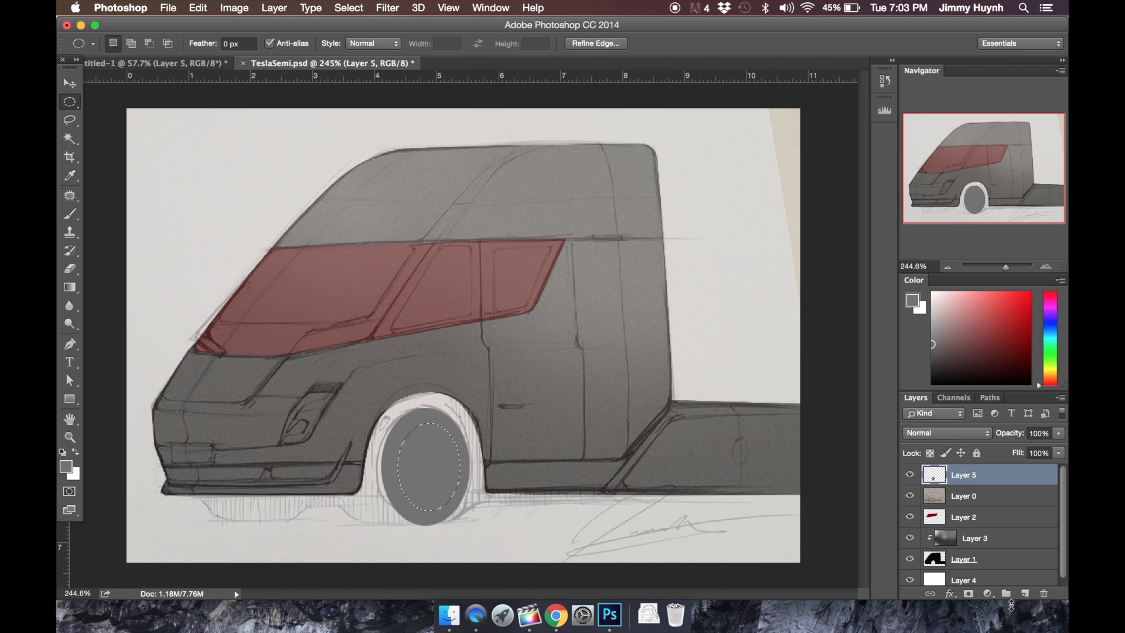
pyautogui.click(1024, 593)
pyautogui.moveTo(932, 369); pyautogui.dragTo(932, 341)
pyautogui.press('b')
pyautogui.click(427, 413)
pyautogui.press('super+d')
# Add a new layer above the Layer 5 wheel shape and clip it to that shape.
pyautogui.click(997, 497)
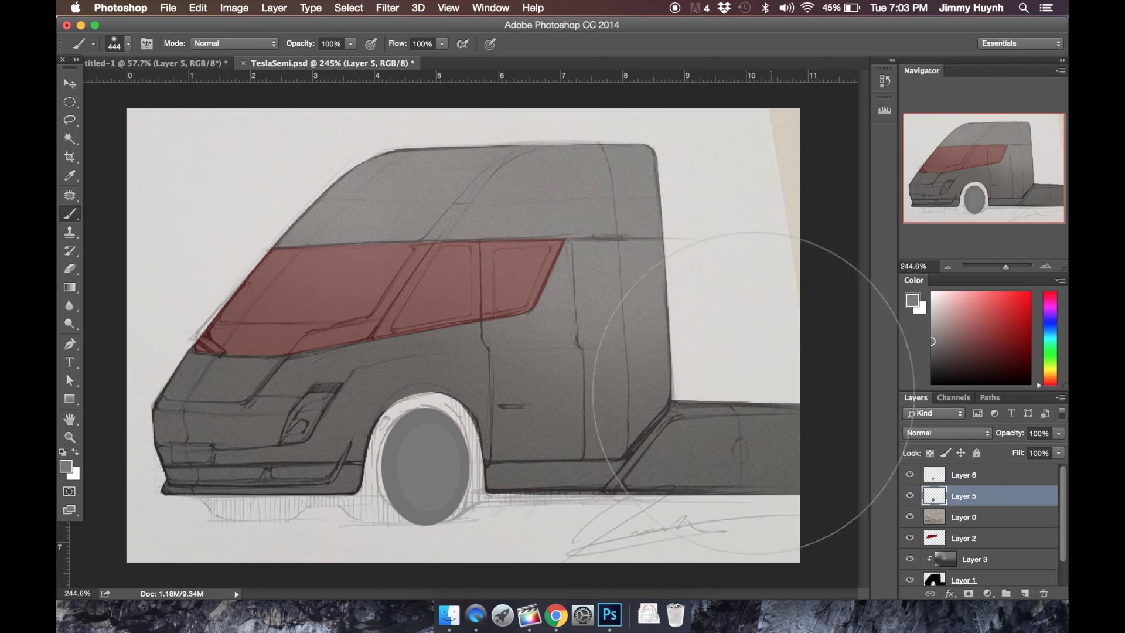
pyautogui.click(1024, 594)
pyautogui.rightClick(976, 491)
pyautogui.click(858, 253)
pyautogui.press('super+alt+g')
# With a 100 px brush at 37% opacity, shade the tyre ring black along its lower edge and light along its upper edge.
pyautogui.press('d')
pyautogui.press('[')
pyautogui.press('[')
pyautogui.press('[')
pyautogui.press('[')
pyautogui.press('[')
pyautogui.press('[')
pyautogui.press('[')
pyautogui.press('[')
pyautogui.click(350, 43)
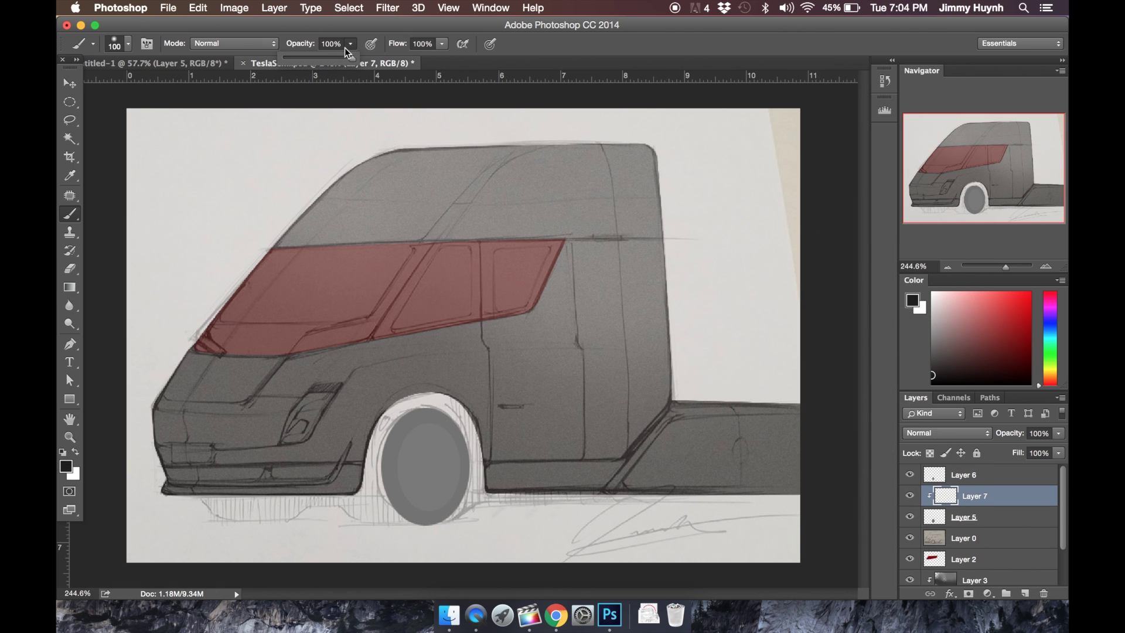
pyautogui.moveTo(349, 58); pyautogui.dragTo(309, 59)
pyautogui.moveTo(350, 440); pyautogui.dragTo(375, 419)
# Clip Layer 8 to the rim layer and shade the rim softly with dark grey using a 250 px brush.
pyautogui.rightClick(976, 474)
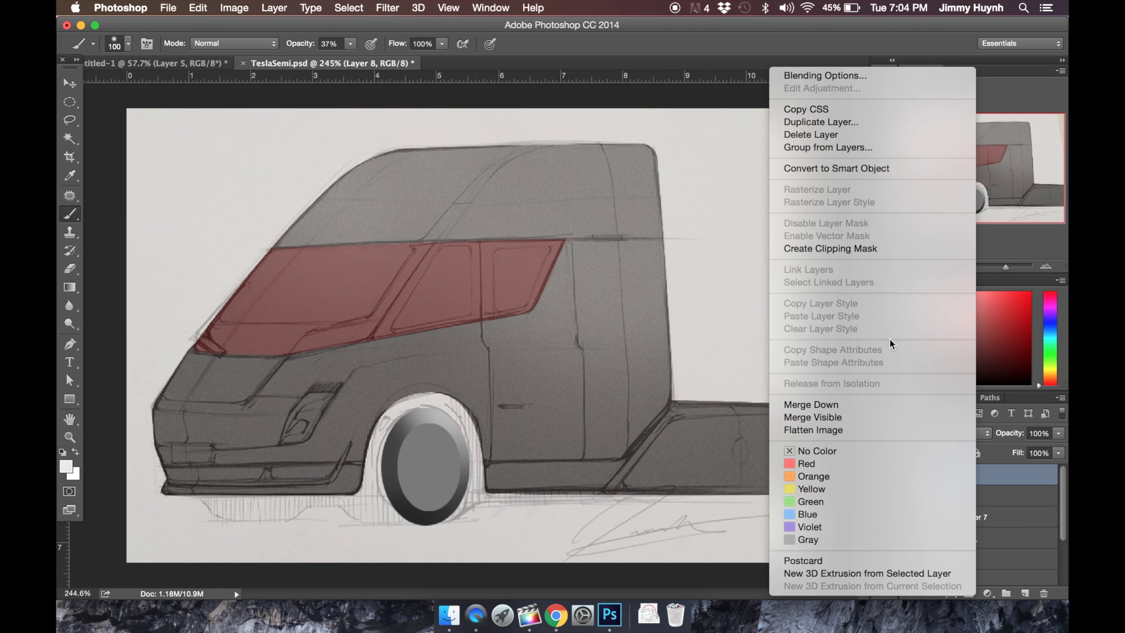
pyautogui.click(830, 249)
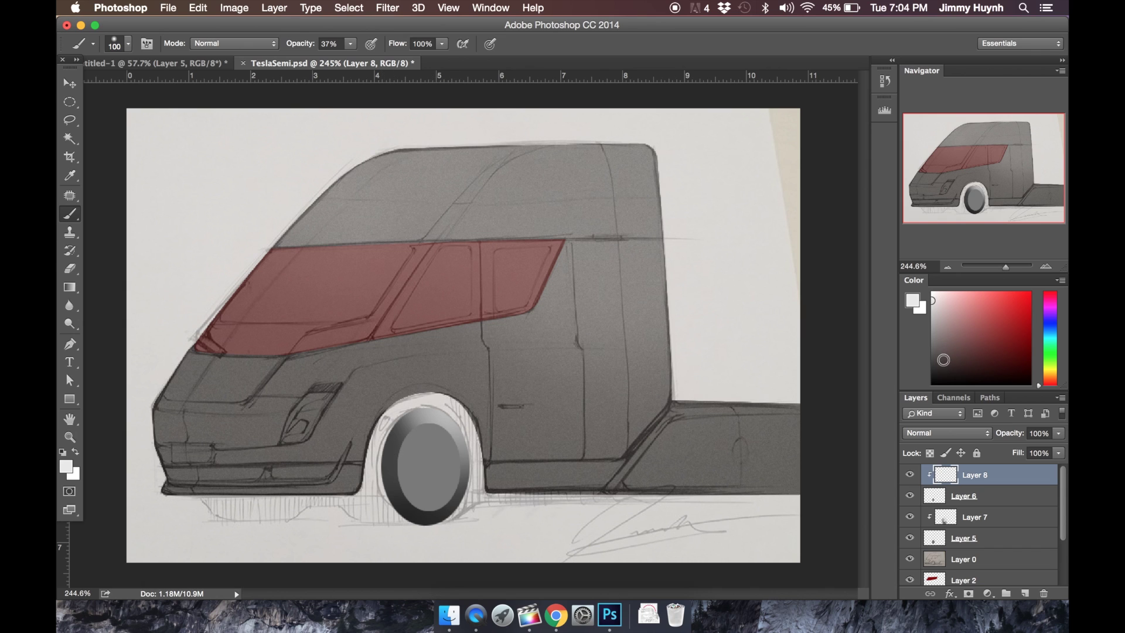
pyautogui.moveTo(943, 360); pyautogui.dragTo(914, 359)
pyautogui.press(']')
pyautogui.press(']')
pyautogui.press(']')
pyautogui.press(']')
pyautogui.press(']')
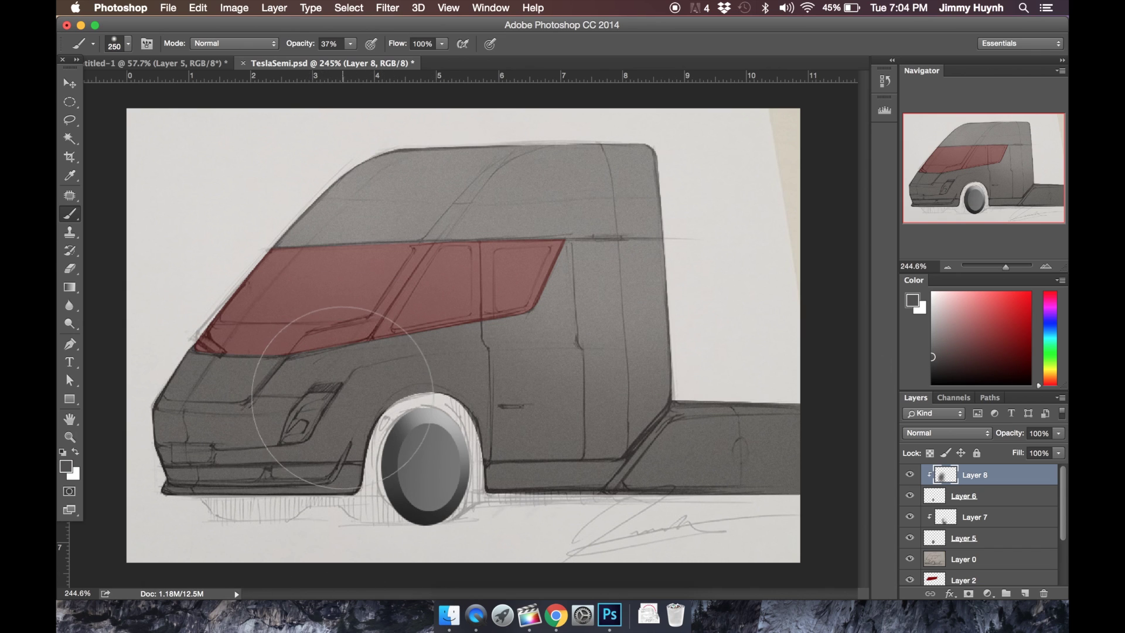
# Deepen the rim's gradient with near-black, light and mid grey strokes of a 150 px brush, dark above and light below.
pyautogui.press('[')
pyautogui.press('[')
pyautogui.press('[')
pyautogui.moveTo(941, 369); pyautogui.dragTo(889, 372)
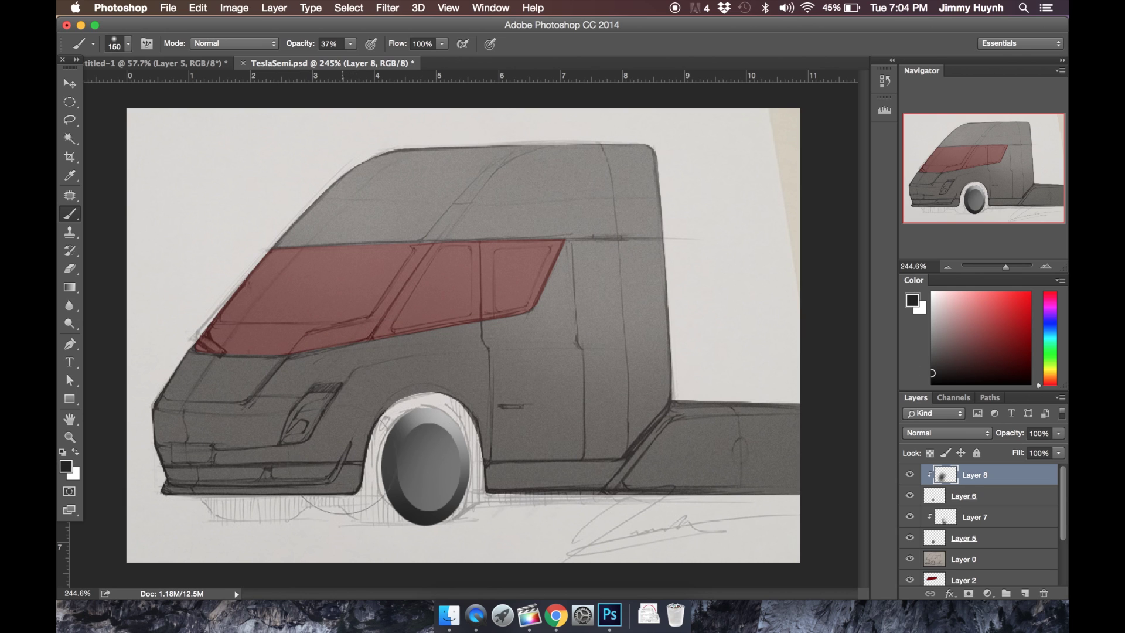
pyautogui.click(931, 343)
pyautogui.moveTo(469, 507)
pyautogui.mouseDown()
pyautogui.moveTo(570, 432)
pyautogui.moveTo(543, 428)
pyautogui.mouseUp()
pyautogui.moveTo(944, 335)
pyautogui.mouseDown()
pyautogui.moveTo(919, 329)
pyautogui.moveTo(919, 307)
pyautogui.moveTo(917, 369)
pyautogui.moveTo(917, 354)
pyautogui.mouseUp()
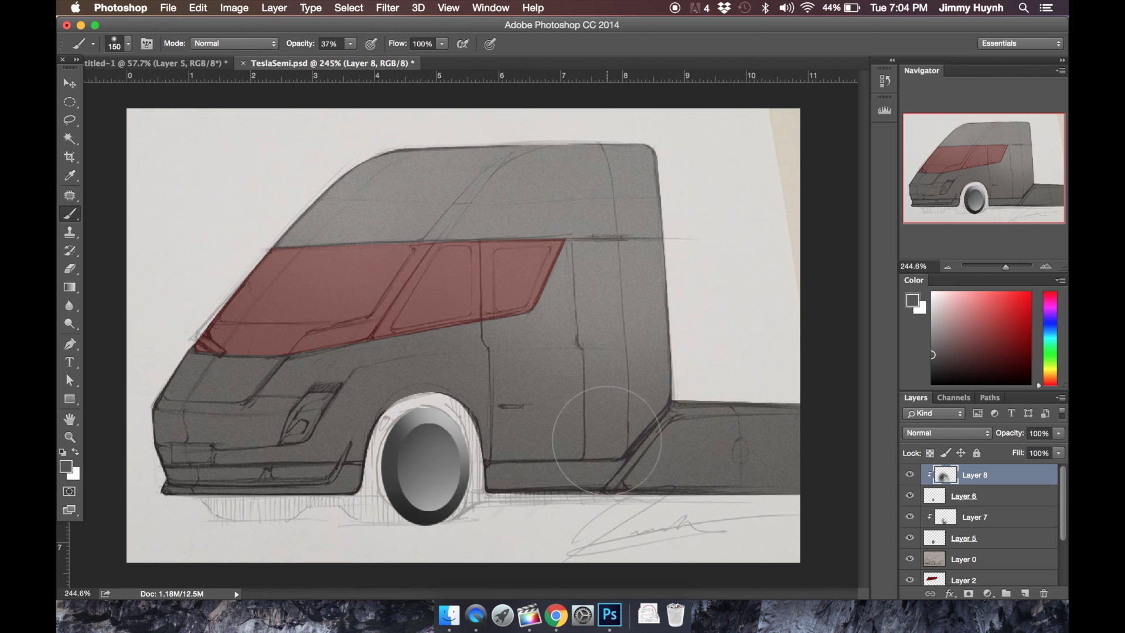
# Toggle the Layer 0 sketch's visibility to examine the shaded wheel and body without the line work.
pyautogui.press('v')
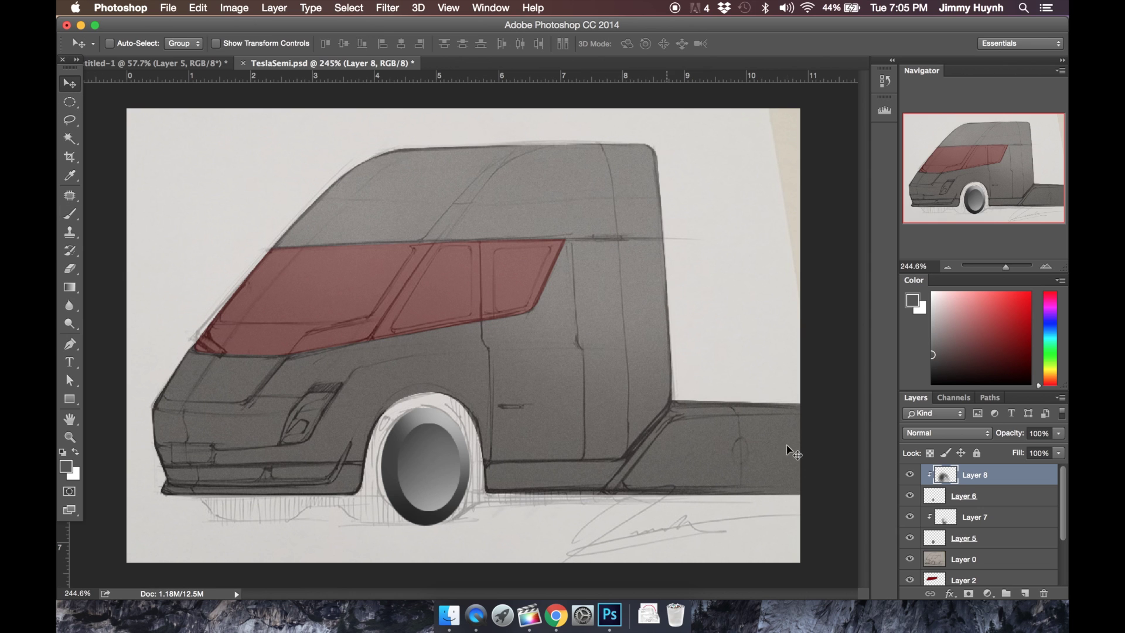
pyautogui.scroll(-1, 957, 537)
pyautogui.click(910, 550)
pyautogui.click(909, 550)
pyautogui.click(910, 550)
pyautogui.click(909, 550)
# Trace the headlight's outline with the Pen tool and convert the closed path into a selection.
pyautogui.scroll(2, 304, 442)
pyautogui.scroll(3, 264, 472)
pyautogui.press('p')
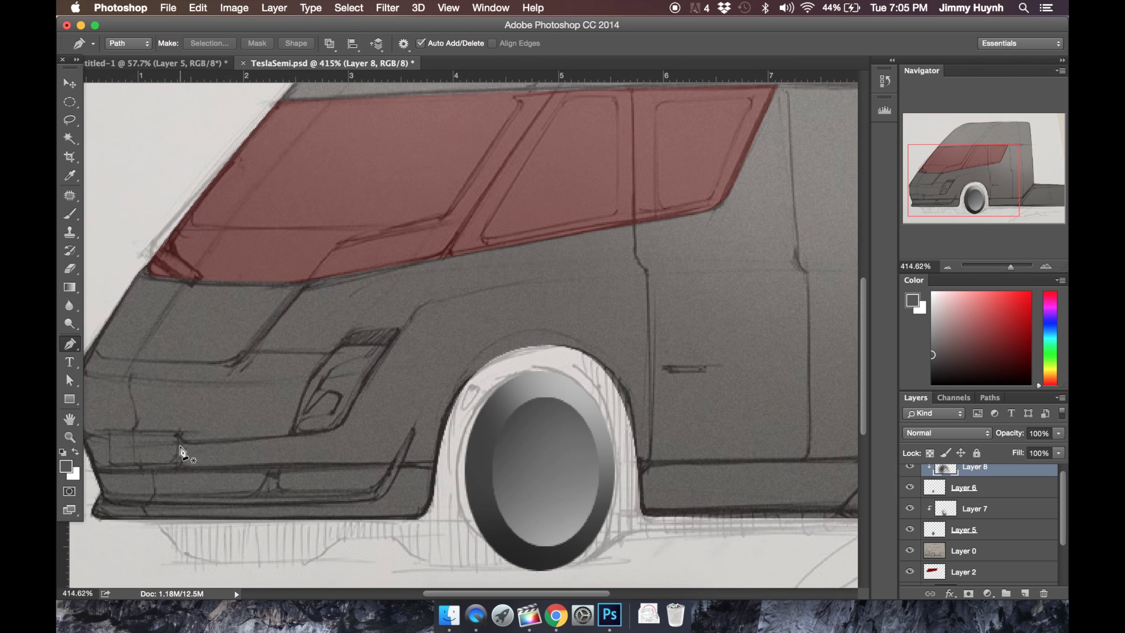
pyautogui.click(288, 436)
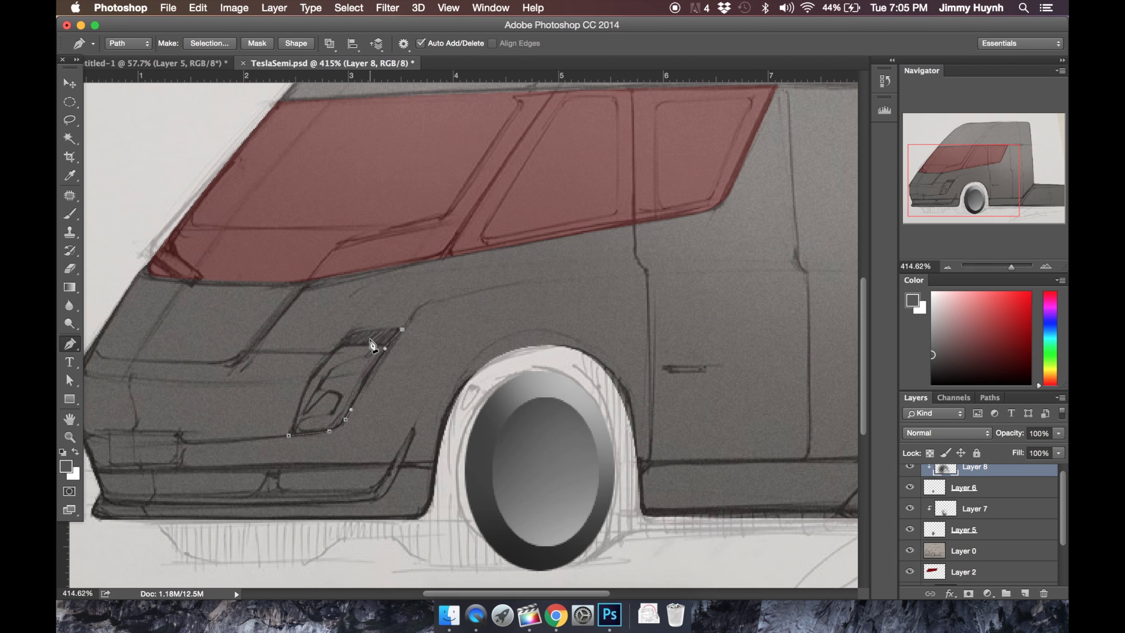
pyautogui.scroll(5, 372, 343)
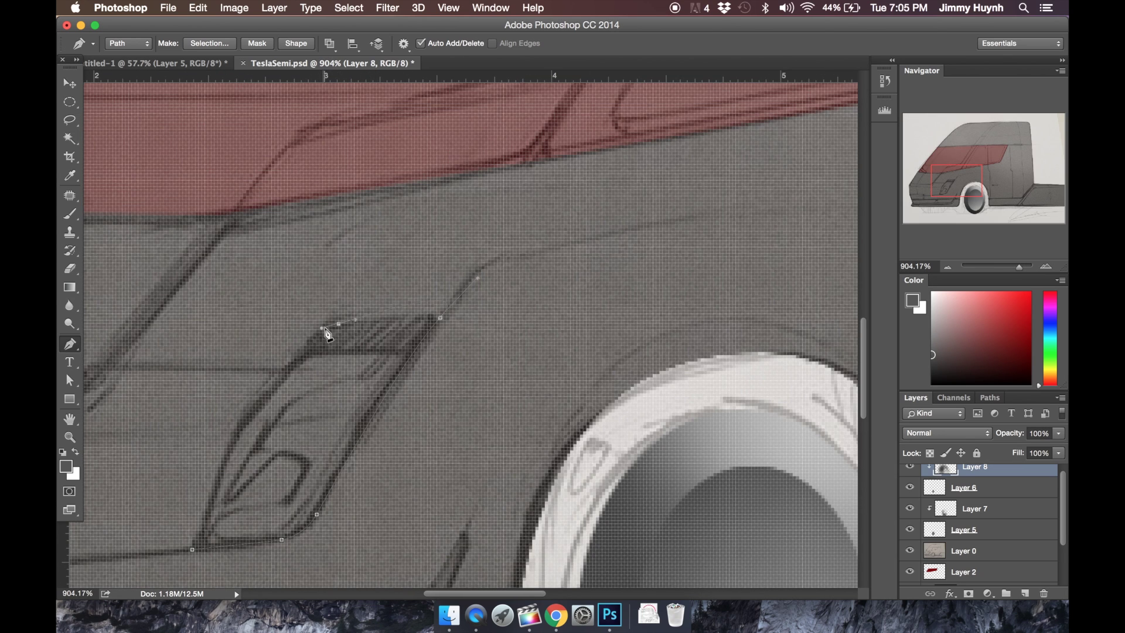
pyautogui.press('alt+super+z')
pyautogui.press('alt+super+z')
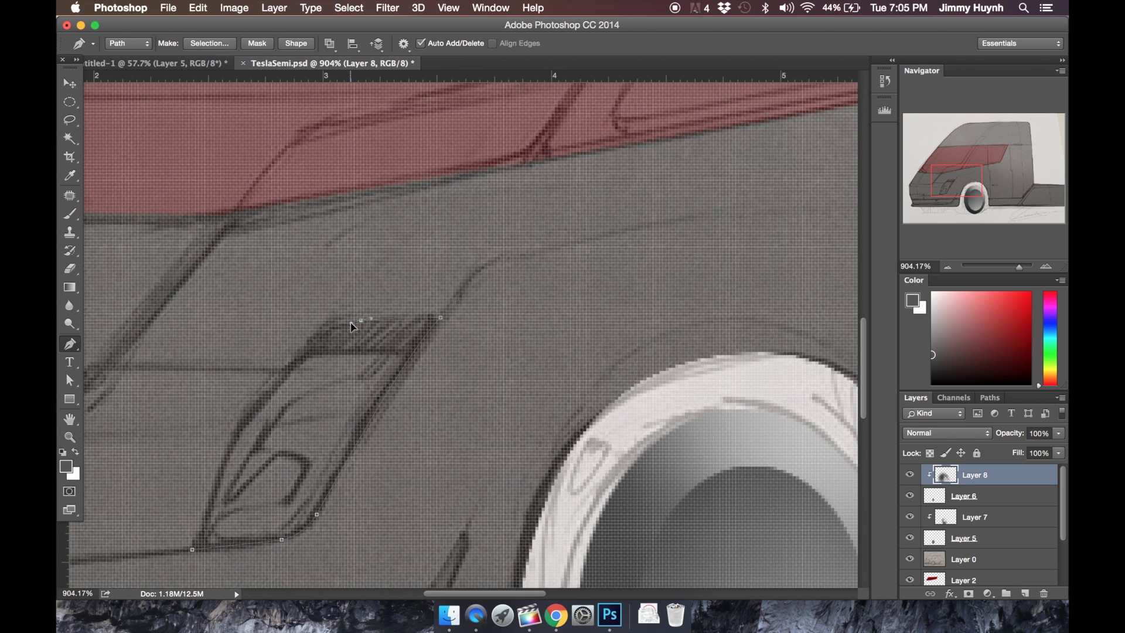
pyautogui.moveTo(302, 363); pyautogui.dragTo(285, 378)
pyautogui.rightClick(196, 554)
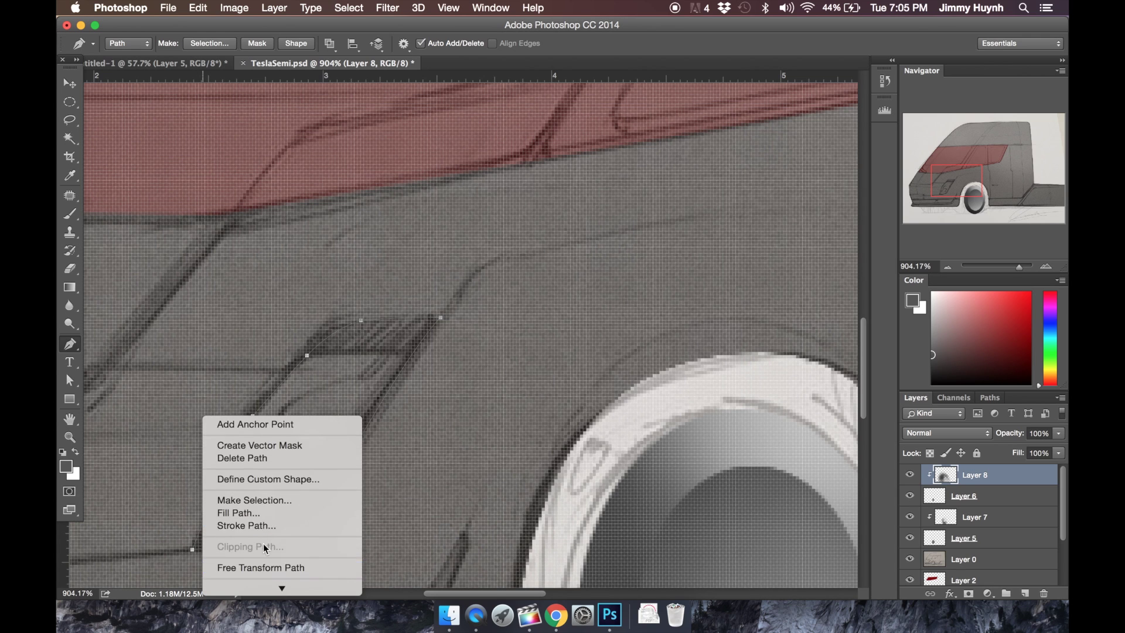
pyautogui.click(252, 501)
pyautogui.click(634, 229)
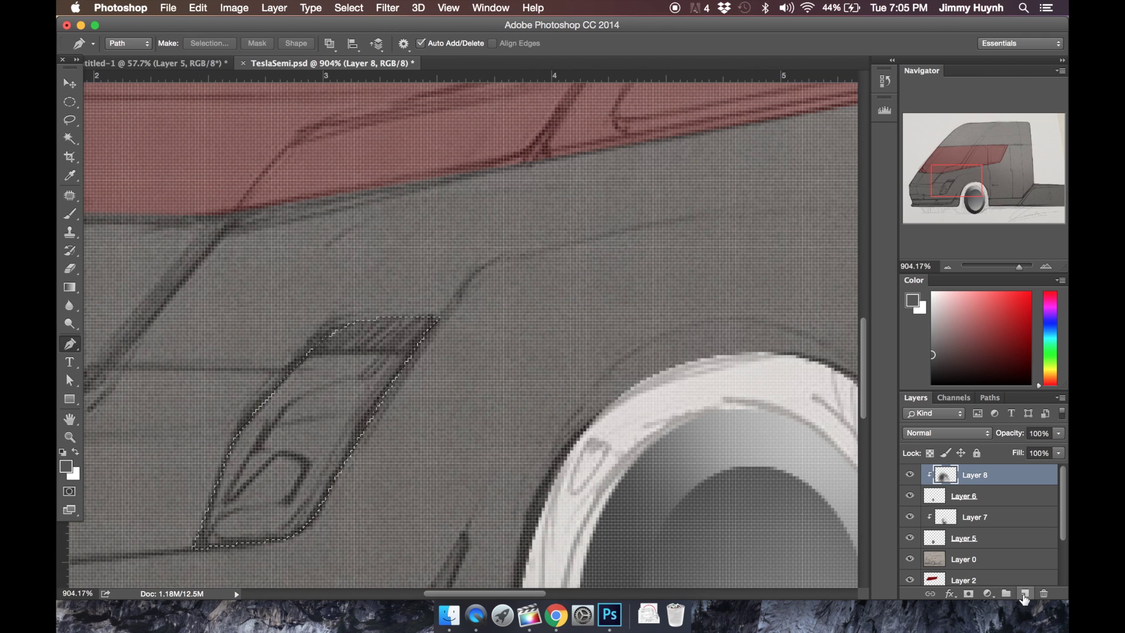
# Add a new layer, fill the headlight selection with dark grey and deselect it.
pyautogui.click(1025, 593)
pyautogui.press('b')
pyautogui.moveTo(276, 469); pyautogui.dragTo(90, 627)
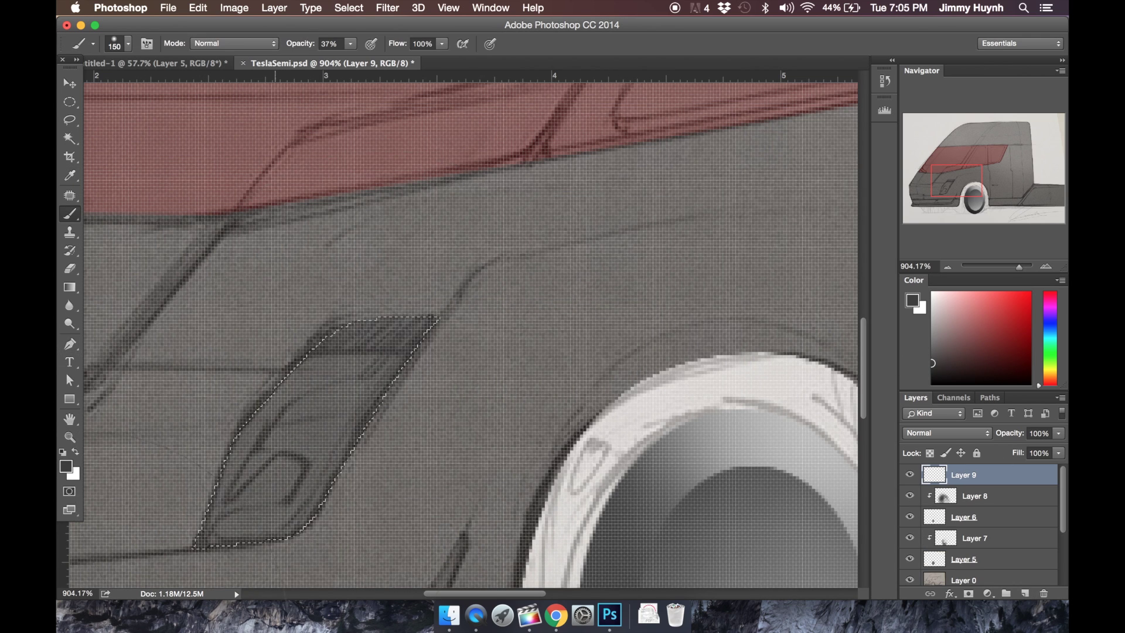
pyautogui.click(932, 368)
pyautogui.moveTo(376, 378); pyautogui.dragTo(246, 509)
pyautogui.press('super+d')
pyautogui.hscroll(-2, 311, 594)
pyautogui.scroll(-1, 311, 595)
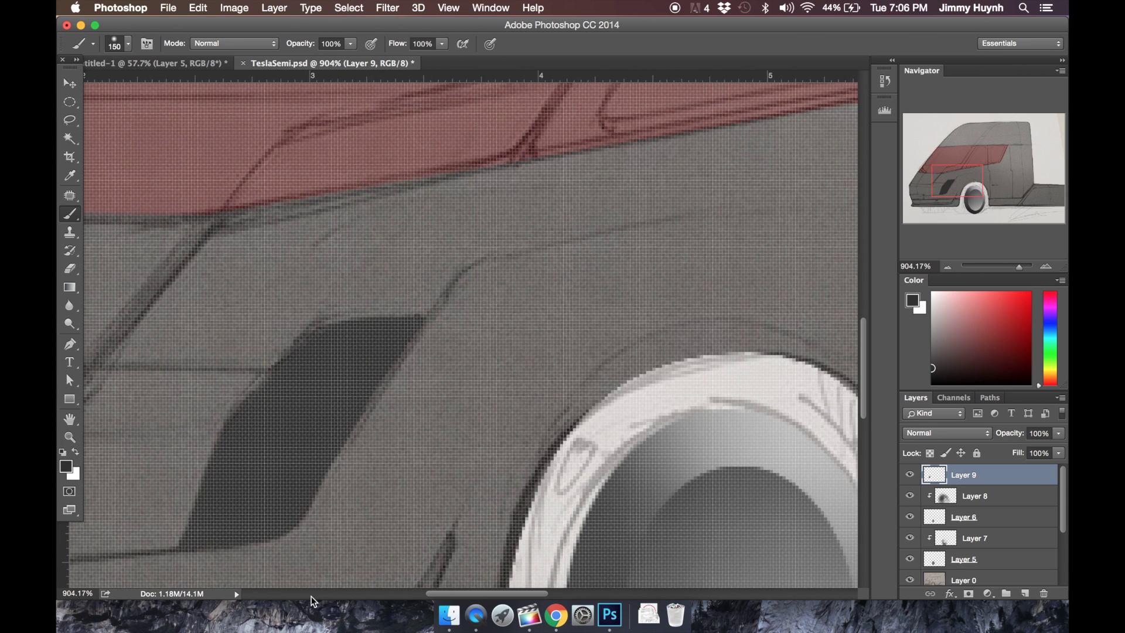
pyautogui.press('v')
pyautogui.hscroll(-3, 426, 372)
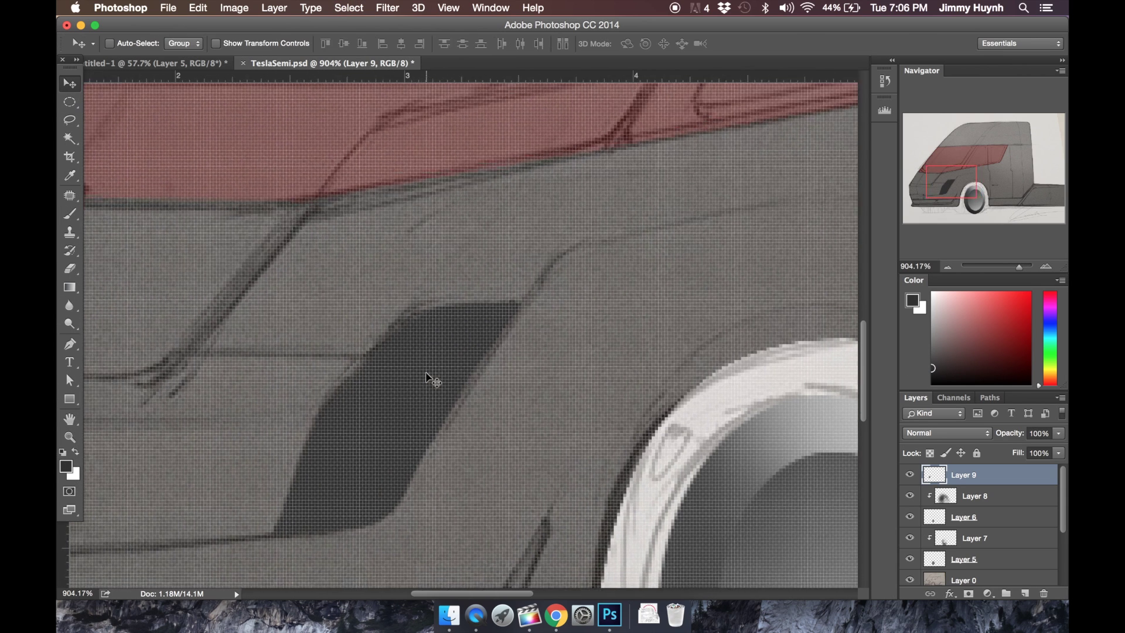
pyautogui.scroll(-10, 428, 377)
pyautogui.scroll(1, 469, 380)
pyautogui.click(951, 579)
pyautogui.scroll(-2, 955, 568)
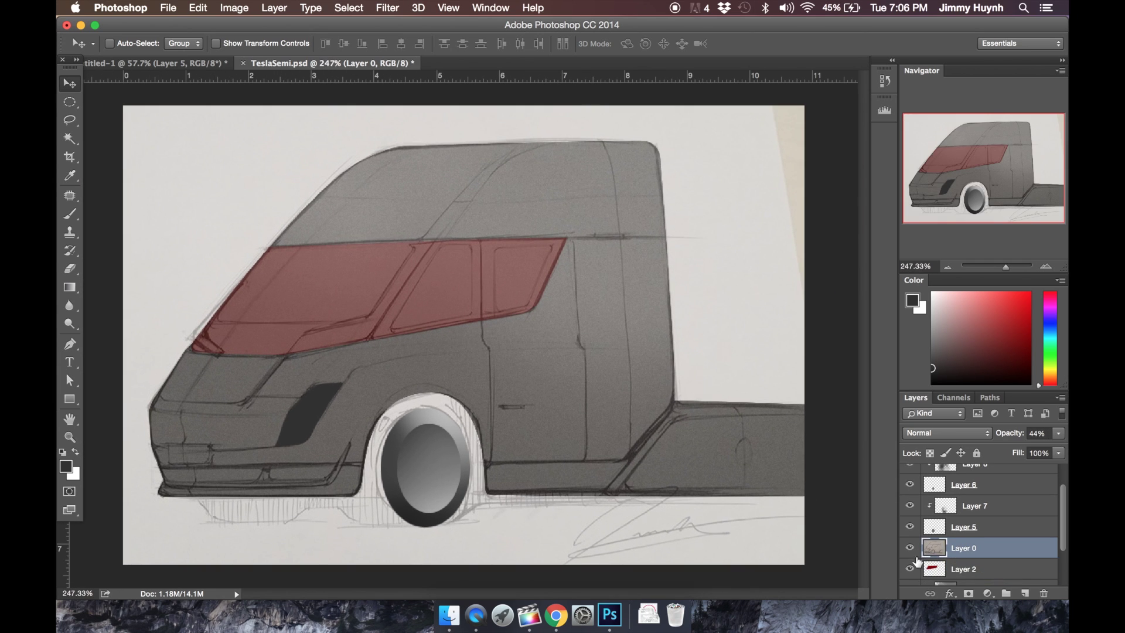
pyautogui.scroll(2, 979, 518)
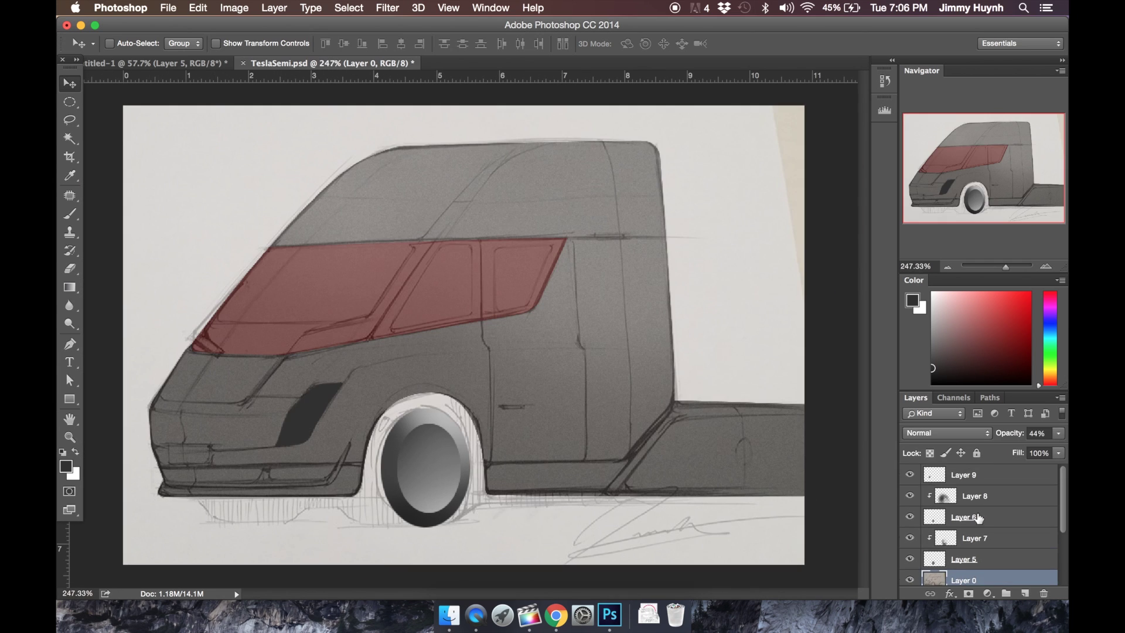
# Save the changes to TeslaSemi.psd.
pyautogui.click(964, 561)
pyautogui.click(168, 7)
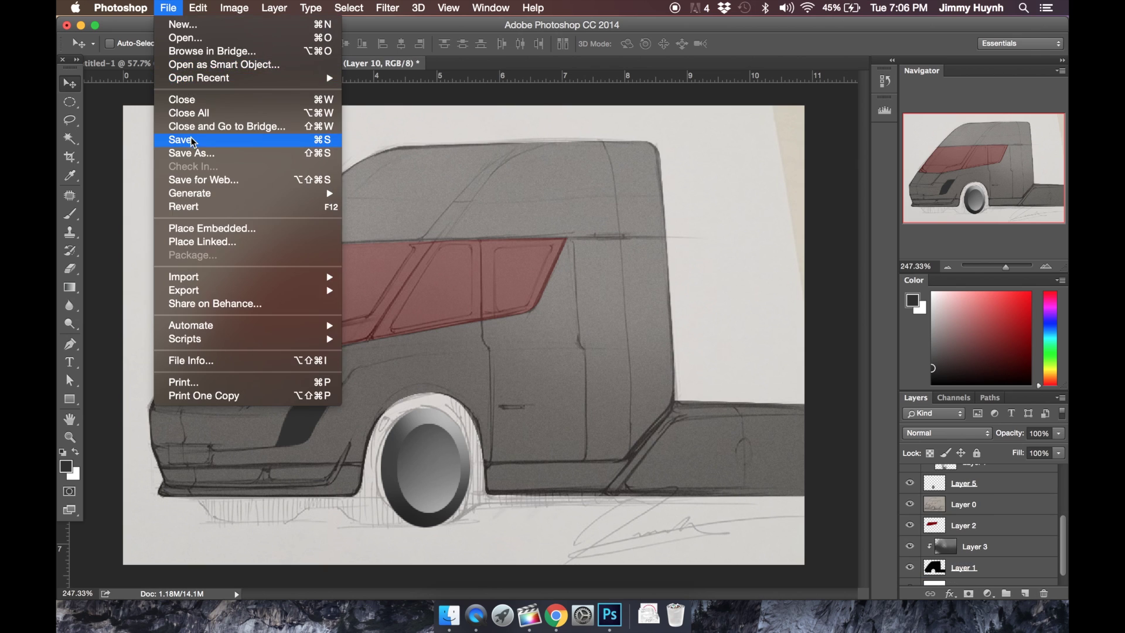
pyautogui.click(203, 142)
# Add a new layer above the Layer 3 body shading and clip it to the silhouette.
pyautogui.click(973, 547)
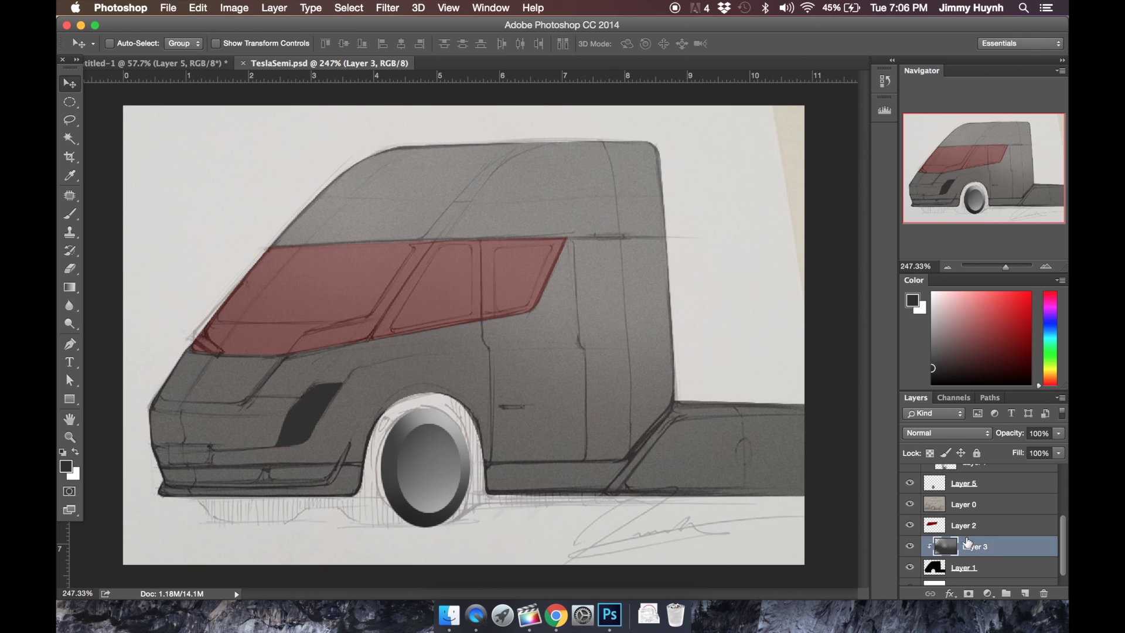
pyautogui.click(1024, 592)
pyautogui.rightClick(996, 546)
pyautogui.click(860, 249)
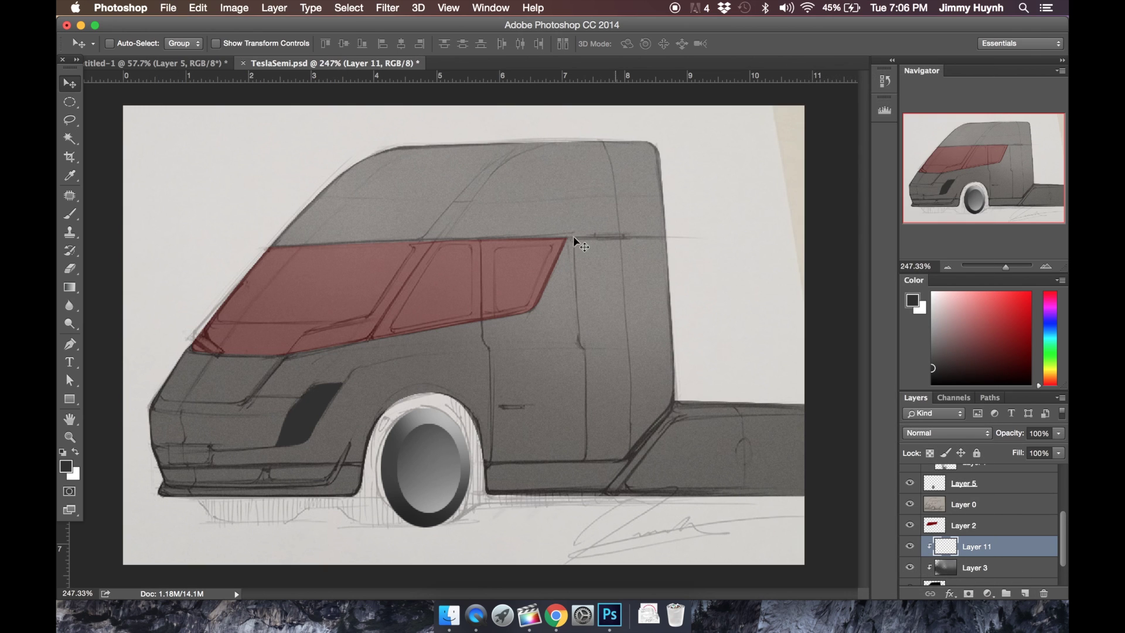
# Reduce the brush to 60 px and sample a dark grey from the truck's body.
pyautogui.press('b')
pyautogui.press('[')
pyautogui.press('[')
pyautogui.press('[')
pyautogui.press('[')
pyautogui.press('[')
pyautogui.press('[')
pyautogui.keyDown('alt'); pyautogui.click(459, 252); pyautogui.keyUp('alt')
pyautogui.keyDown('alt'); pyautogui.click(453, 368); pyautogui.keyUp('alt')
# Trace the narrow band from the headlight up past the windows and over the roof with the Pen tool, and make it a selection.
pyautogui.press('p')
pyautogui.click(618, 140)
pyautogui.moveTo(456, 192); pyautogui.dragTo(457, 194)
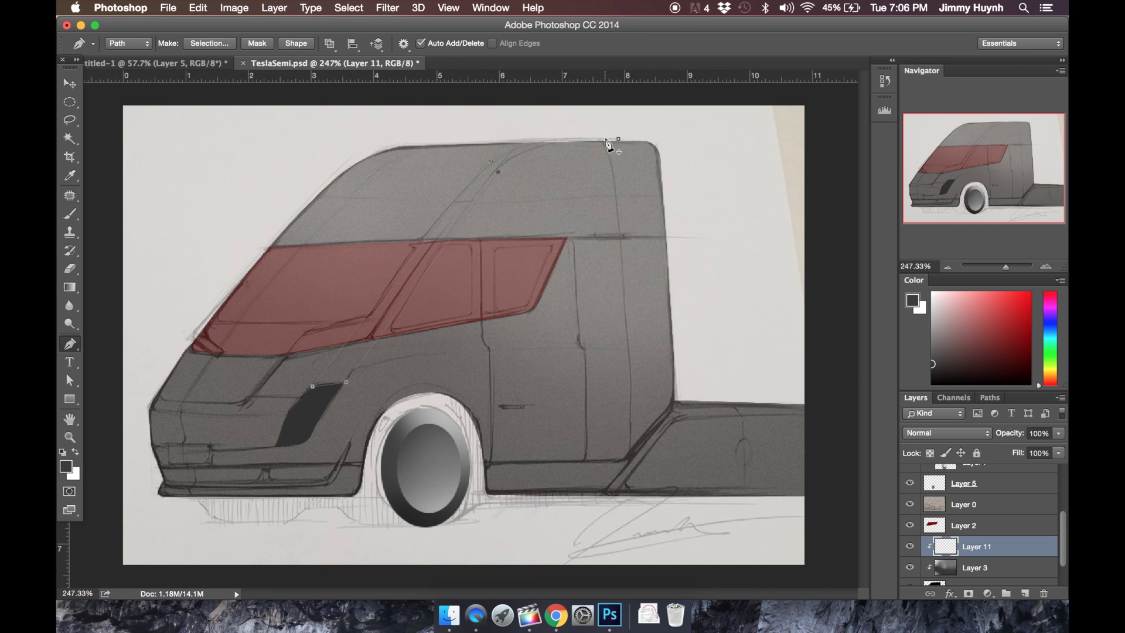
pyautogui.moveTo(741, 139); pyautogui.dragTo(772, 143)
pyautogui.rightClick(622, 146)
pyautogui.click(658, 220)
pyautogui.click(651, 228)
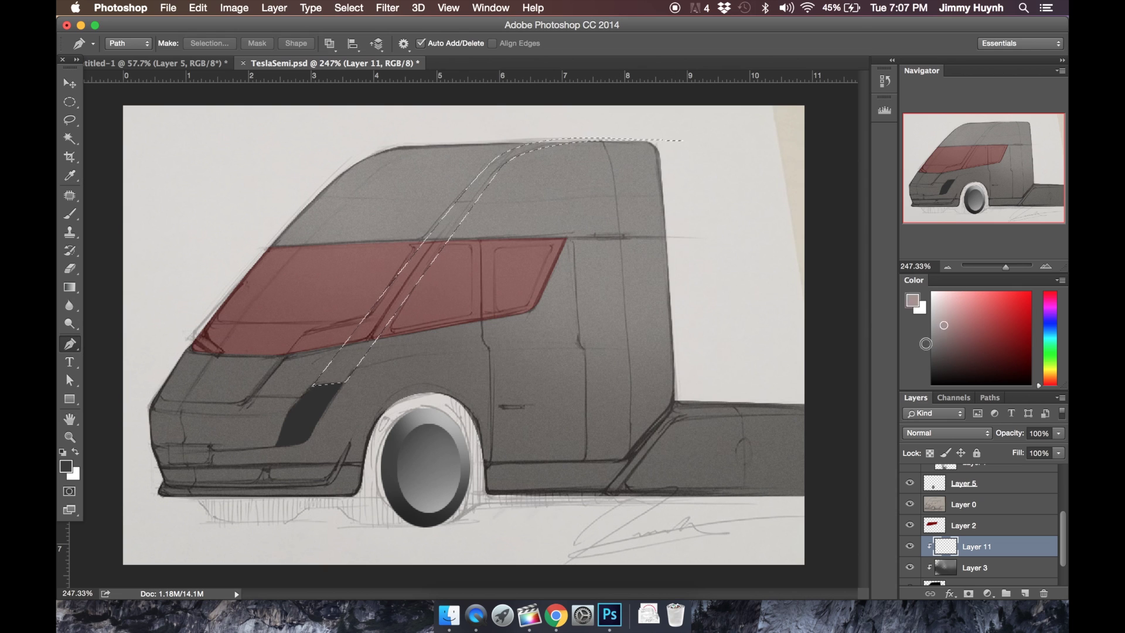
# Paint the selected band near-black on Layer 11 and clear the selection.
pyautogui.press('b')
pyautogui.moveTo(656, 153)
pyautogui.mouseDown()
pyautogui.moveTo(584, 150)
pyautogui.moveTo(401, 291)
pyautogui.moveTo(494, 198)
pyautogui.moveTo(332, 399)
pyautogui.mouseUp()
pyautogui.hotkey('ctrl', 'd')
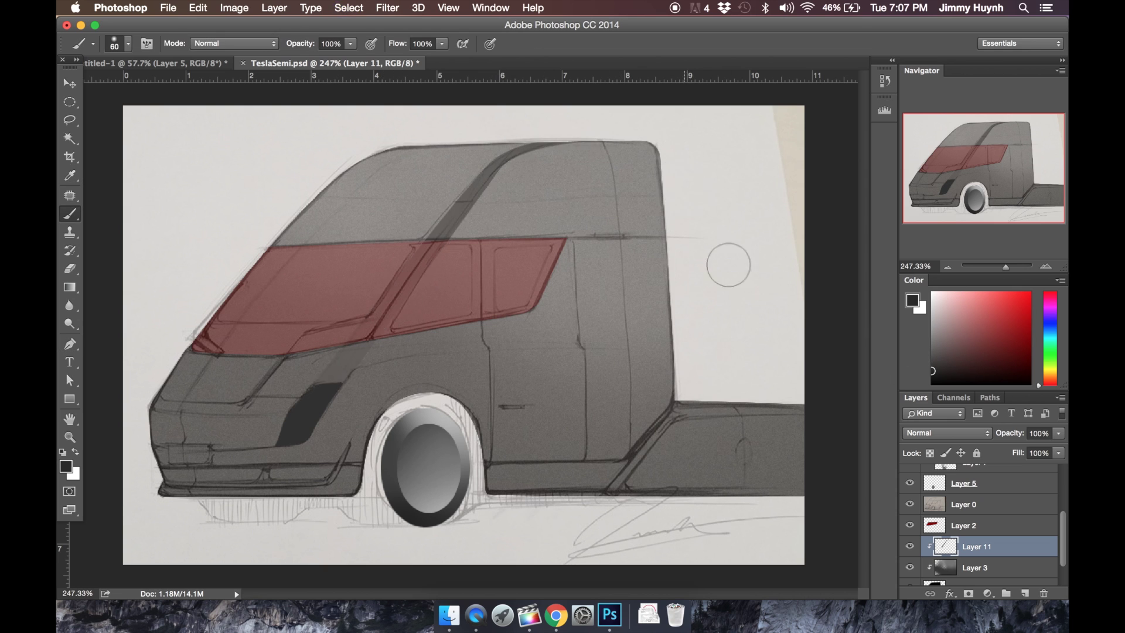
# Hide the Layer 0 sketch and soften the dark band on Layer 11 with a 2.0-pixel Gaussian Blur.
pyautogui.scroll(-1, 939, 567)
pyautogui.click(939, 567)
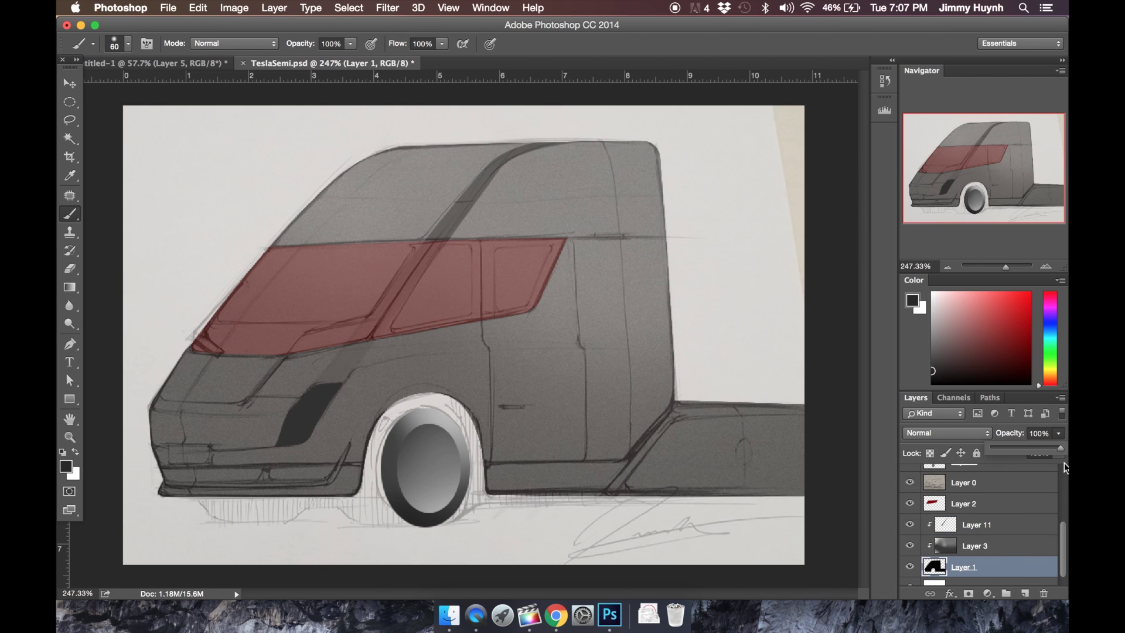
pyautogui.click(1005, 547)
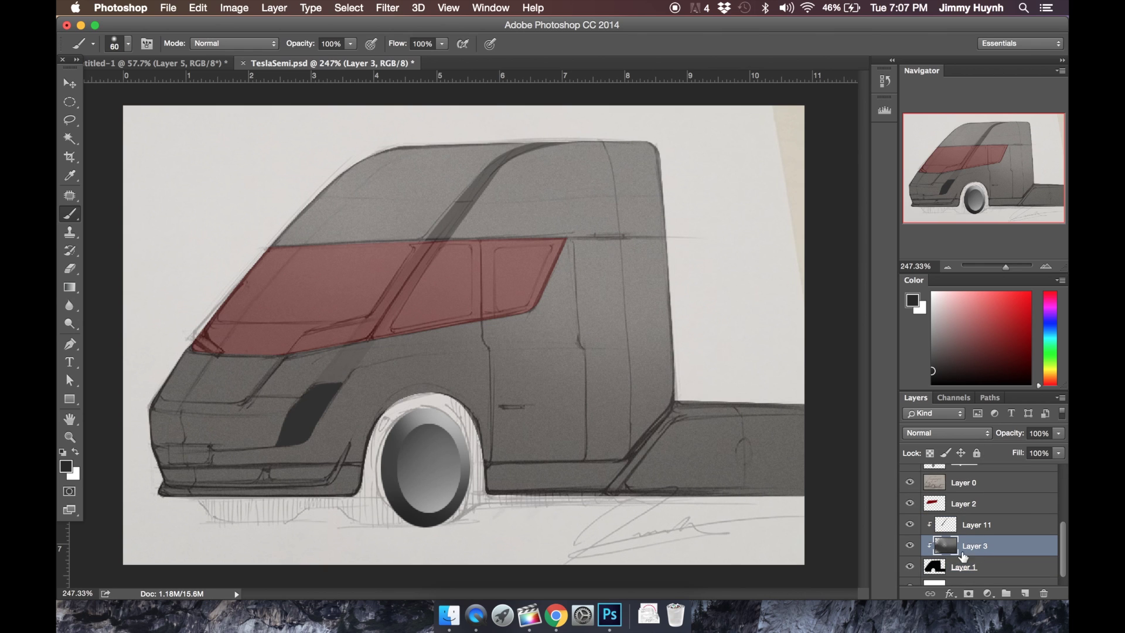
pyautogui.click(909, 482)
pyautogui.click(968, 531)
pyautogui.click(390, 8)
pyautogui.moveTo(422, 162)
pyautogui.click(591, 215)
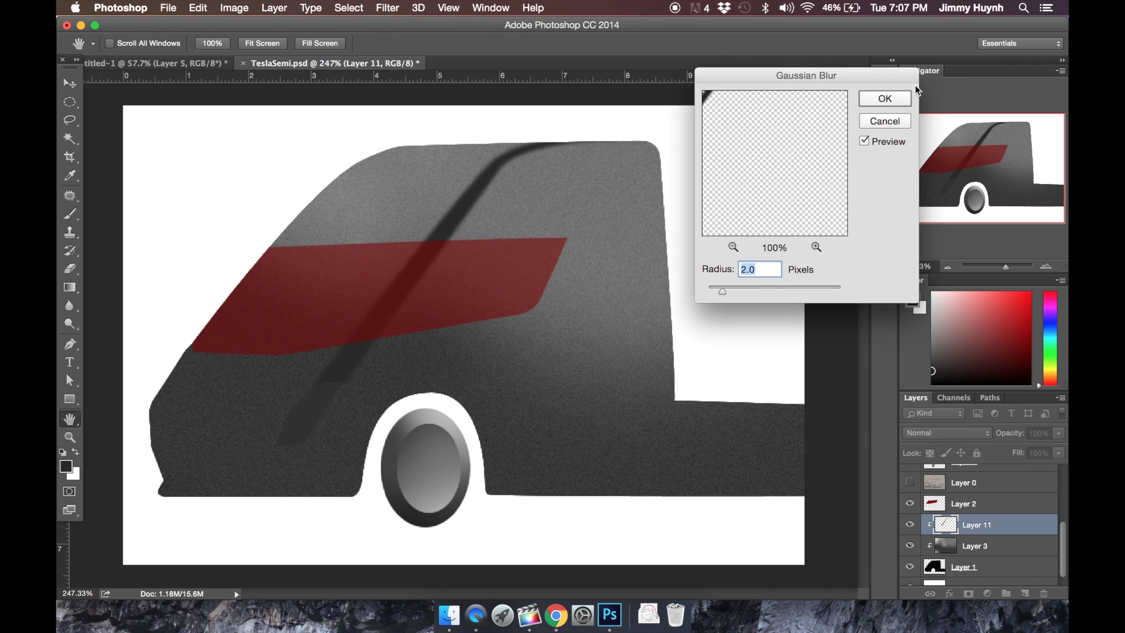
pyautogui.click(886, 99)
# Show the Layer 0 sketch again and add a new layer above Layer 11, clipped to the truck silhouette.
pyautogui.press('b')
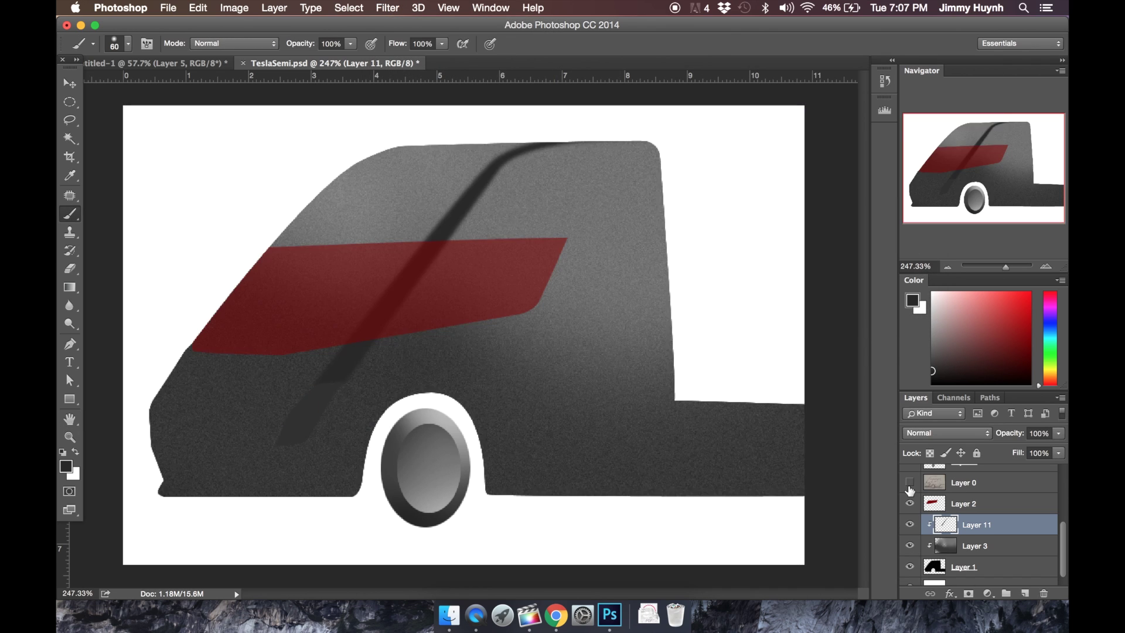
pyautogui.click(909, 483)
pyautogui.press('p')
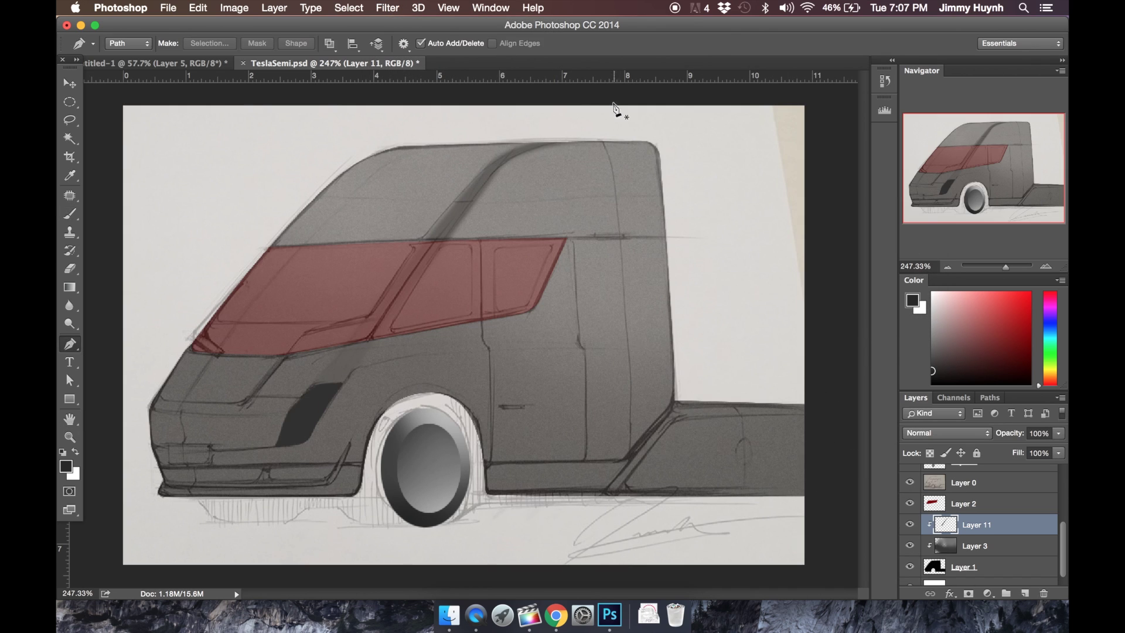
pyautogui.click(1025, 594)
pyautogui.rightClick(1001, 524)
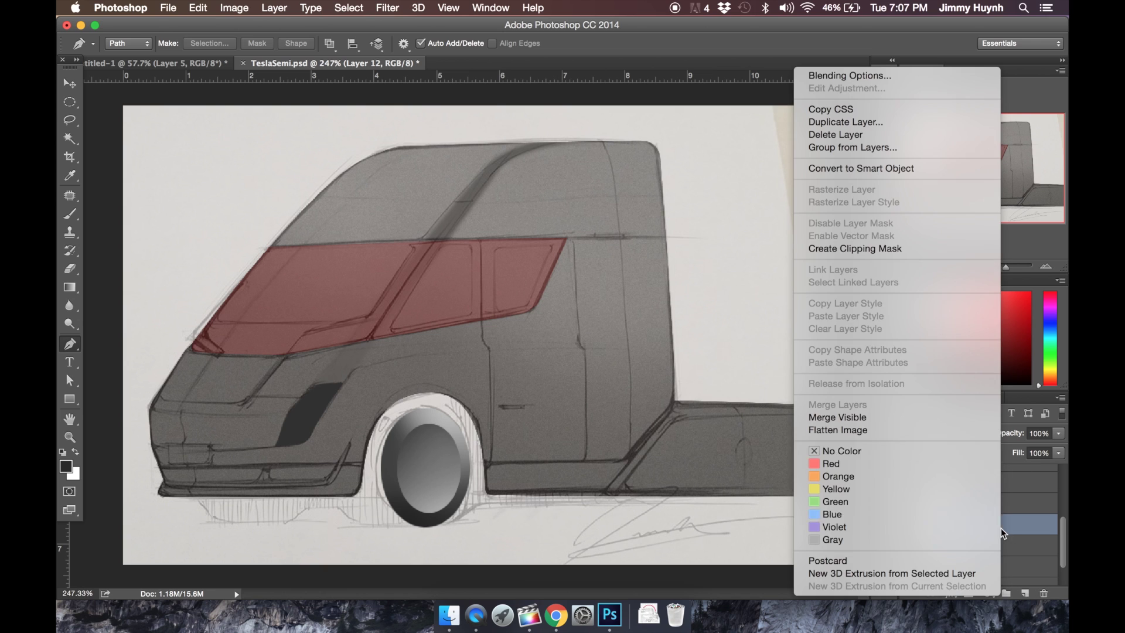
pyautogui.click(904, 252)
# Enlarge the brush to 300 px and paint a soft light grey highlight over the roof's sloping front on Layer 12.
pyautogui.press('b')
pyautogui.press(']')
pyautogui.press(']')
pyautogui.press(']')
pyautogui.press(']')
pyautogui.press(']')
pyautogui.press(']')
pyautogui.press(']')
pyautogui.press(']')
pyautogui.press(']')
pyautogui.press(']')
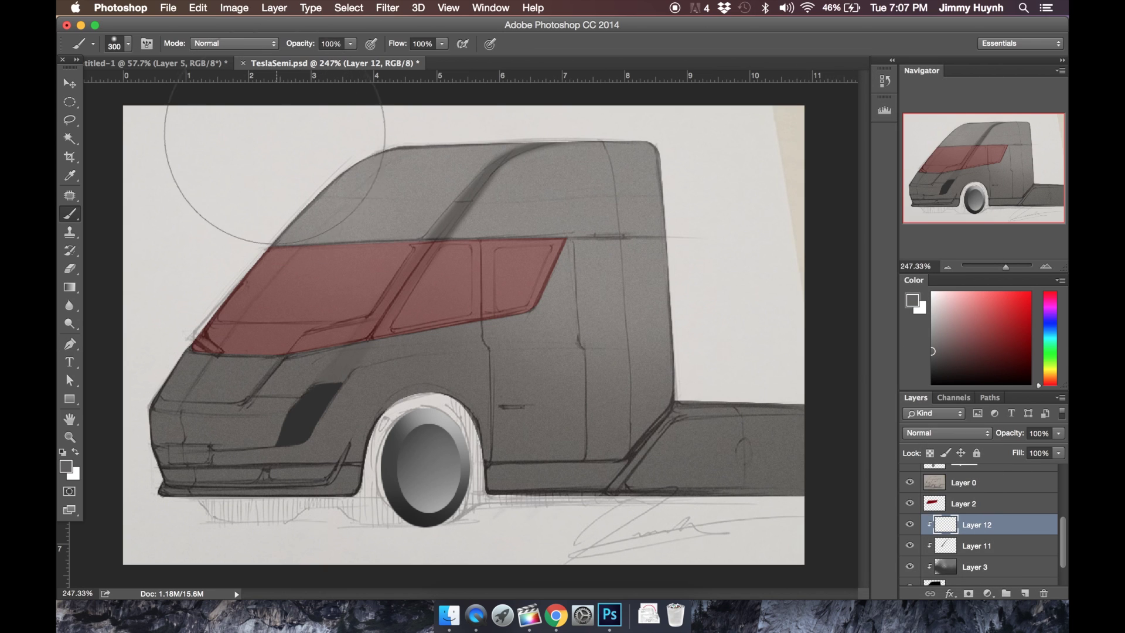
pyautogui.click(932, 319)
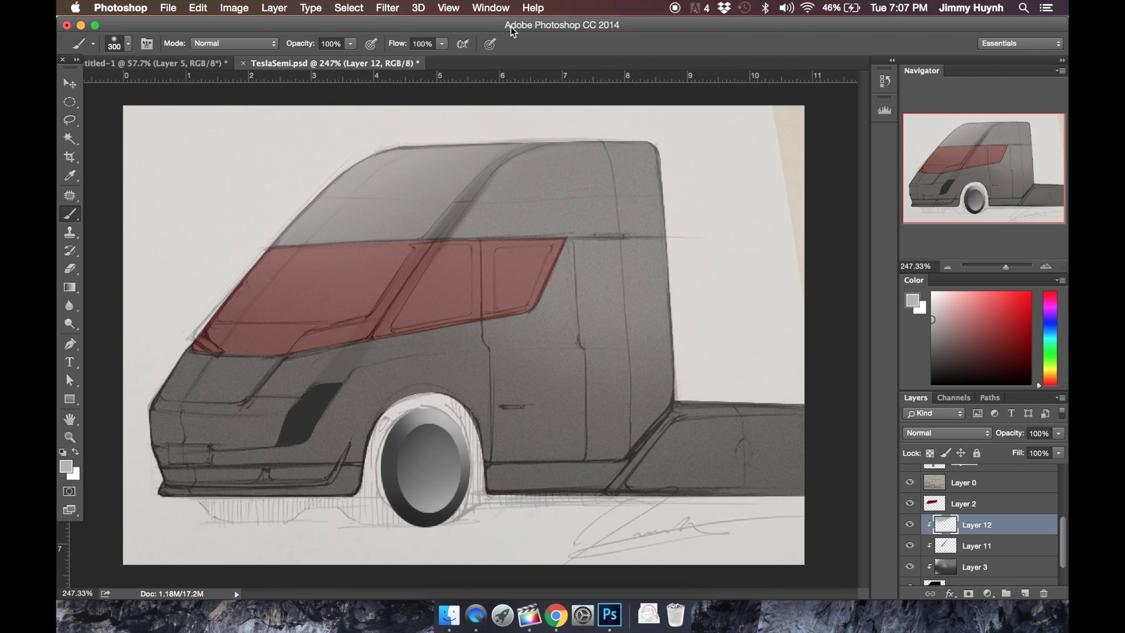
# Add a layer above Layer 12, brush a 50 px grey stroke along the roof's front edge and clip the layer to the silhouette.
pyautogui.press('p')
pyautogui.press('b')
pyautogui.click(1025, 593)
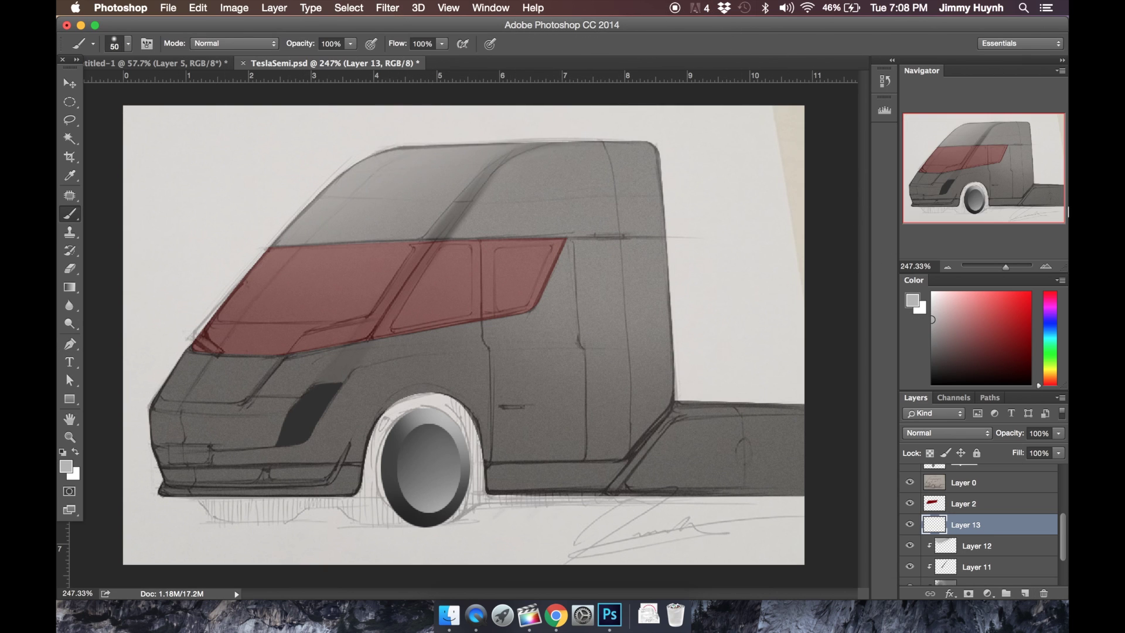
pyautogui.click(932, 327)
pyautogui.moveTo(381, 131); pyautogui.dragTo(510, 128)
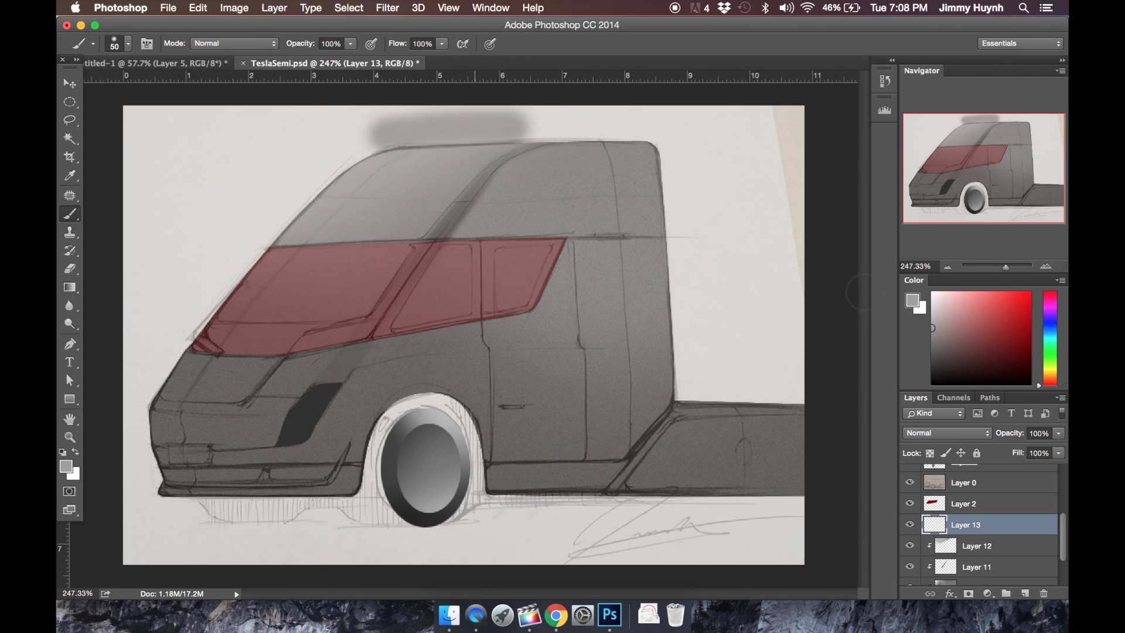
pyautogui.rightClick(1007, 522)
pyautogui.click(914, 250)
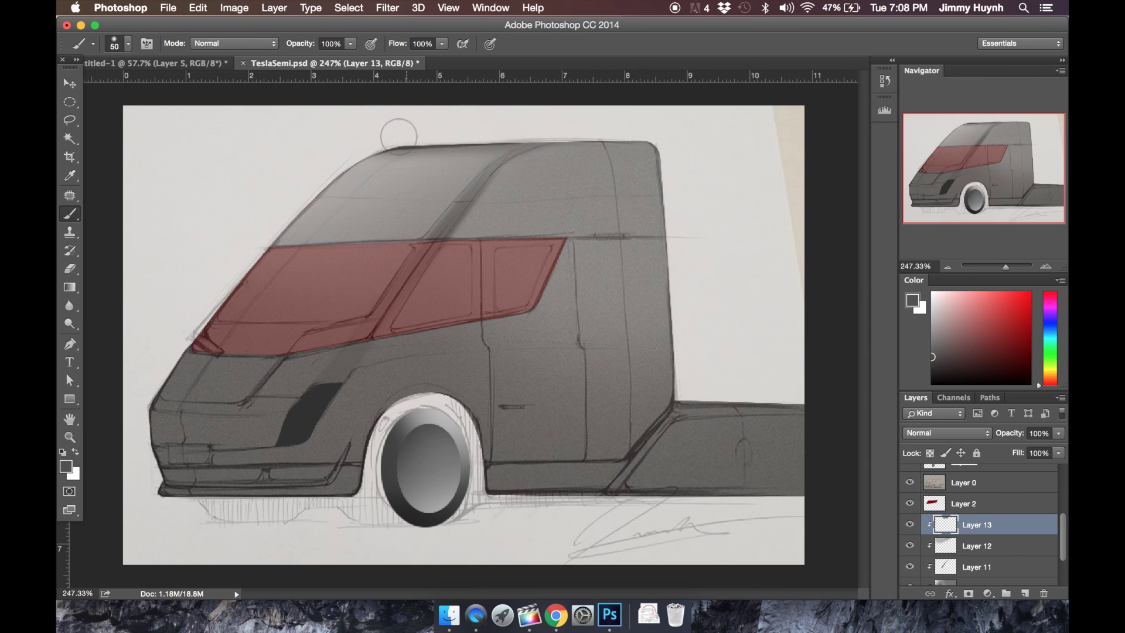
# Build up the roof's front edge on Layer 13 with dark, mid and light grey strokes using the 50 px brush.
pyautogui.moveTo(373, 142); pyautogui.dragTo(522, 135)
pyautogui.moveTo(993, 374); pyautogui.dragTo(827, 312)
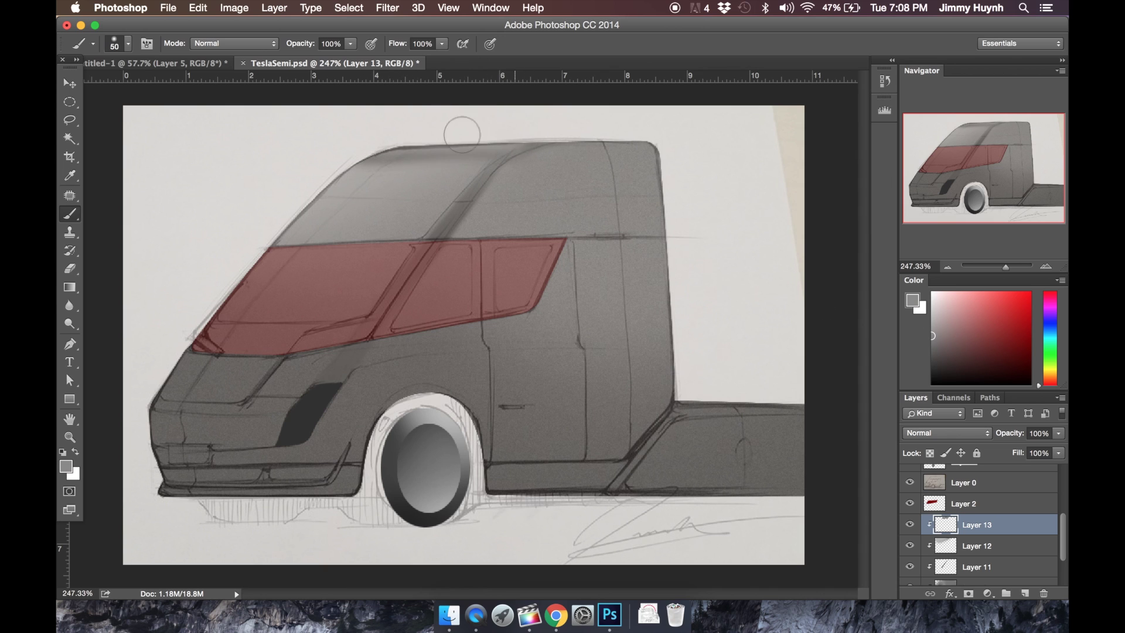
pyautogui.click(933, 308)
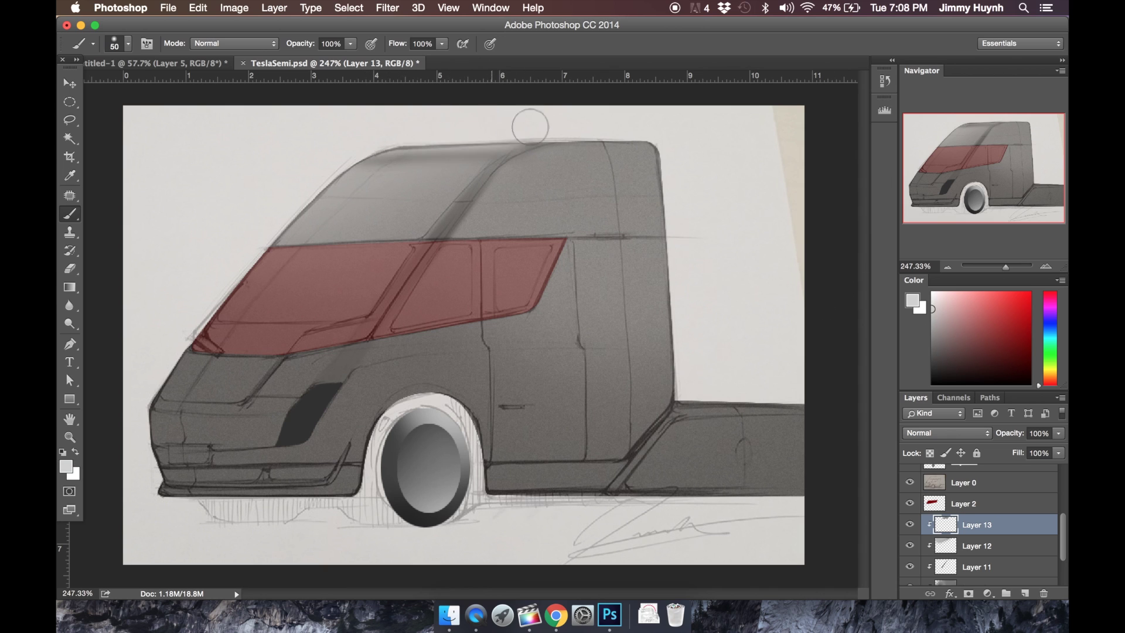
# Add 2.45% Gaussian monochromatic noise to the roof-edge shading on Layer 13.
pyautogui.press('e')
pyautogui.click(387, 8)
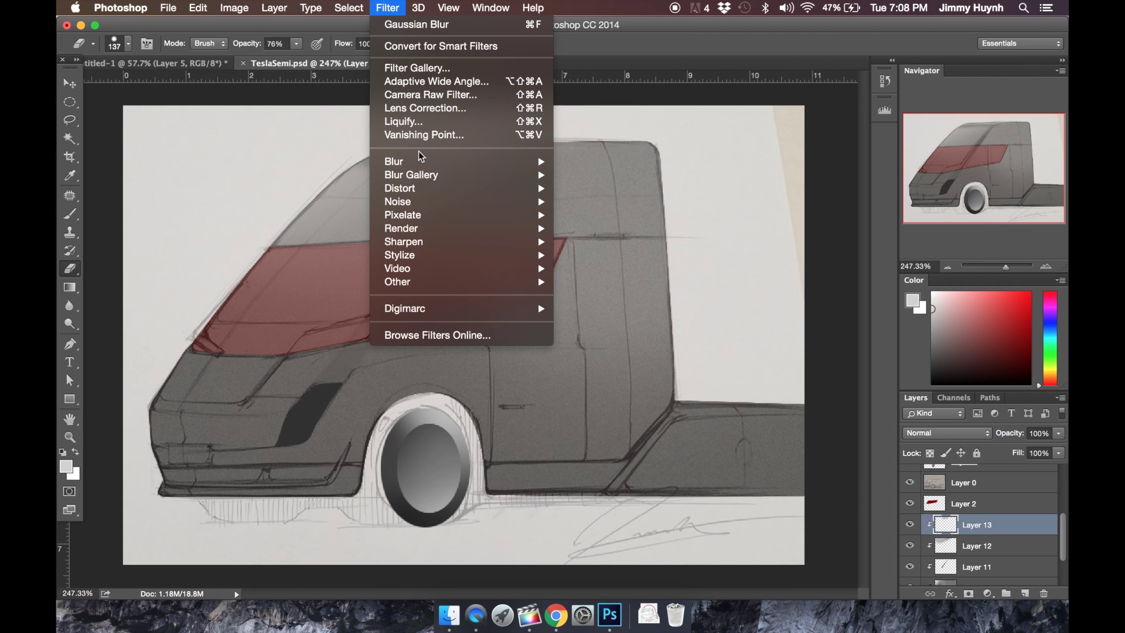
pyautogui.moveTo(446, 201)
pyautogui.click(576, 199)
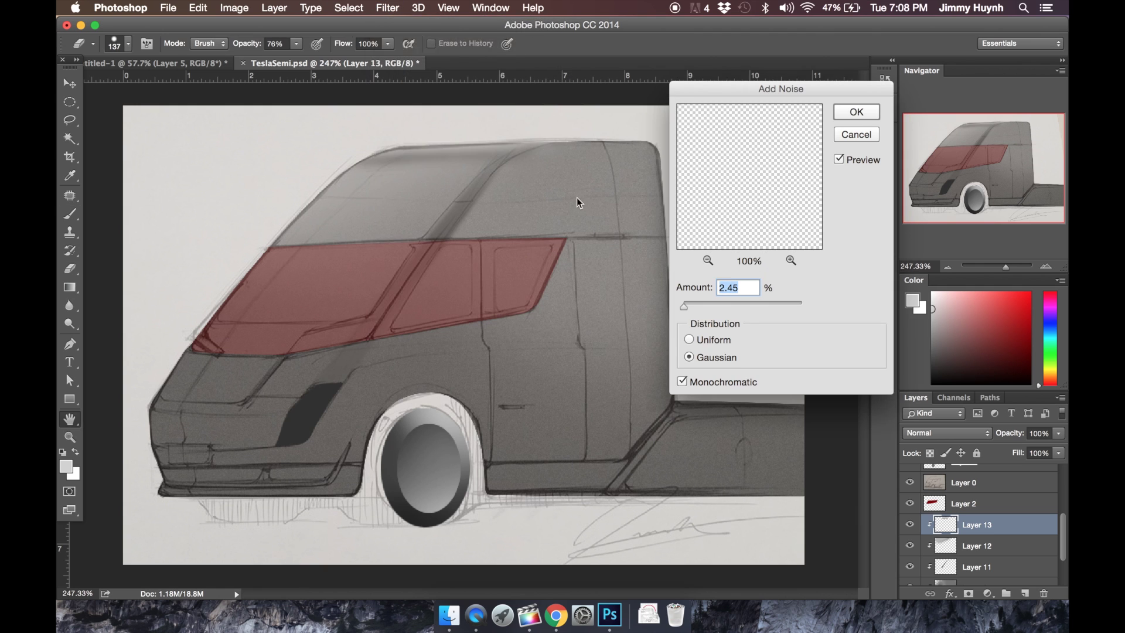
pyautogui.click(855, 112)
# Add a new unclipped layer above Layer 13 for the front bumper detail.
pyautogui.scroll(-2, 593, 452)
pyautogui.scroll(10, 199, 460)
pyautogui.press('p')
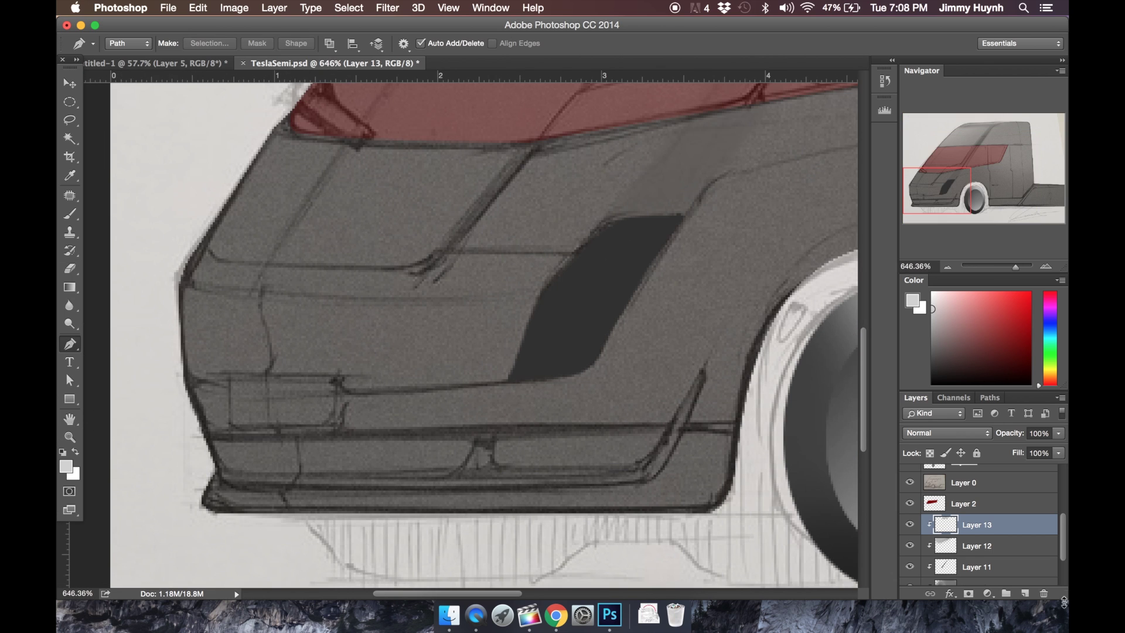
pyautogui.scroll(-3, 974, 535)
pyautogui.click(910, 553)
pyautogui.click(910, 554)
pyautogui.click(974, 549)
pyautogui.scroll(2, 967, 516)
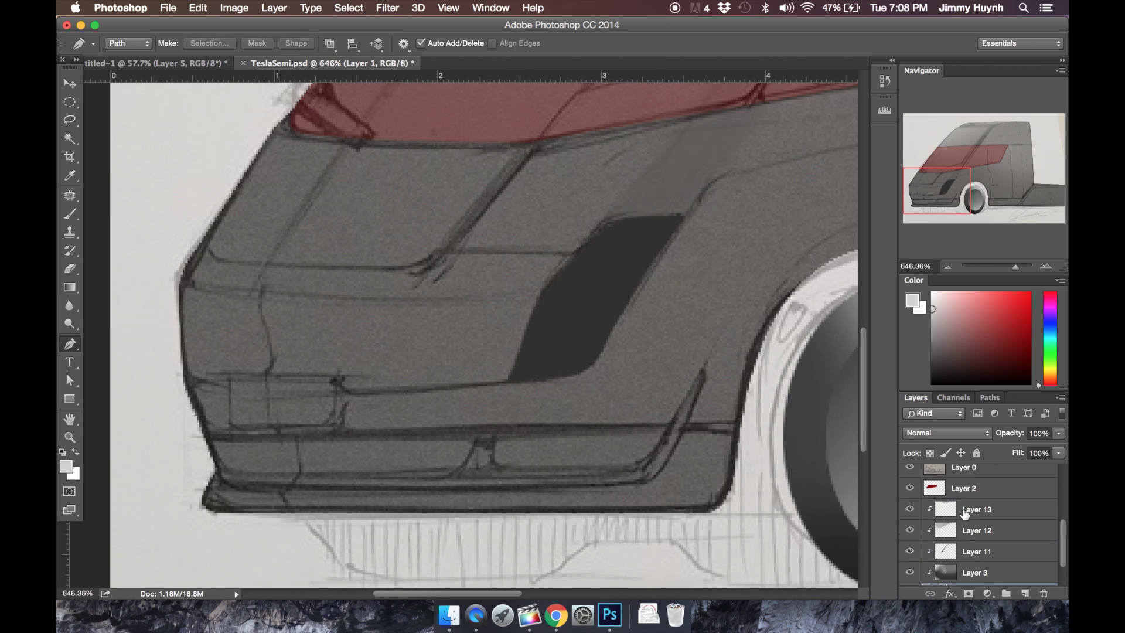
pyautogui.press('super+alt+shift+n')
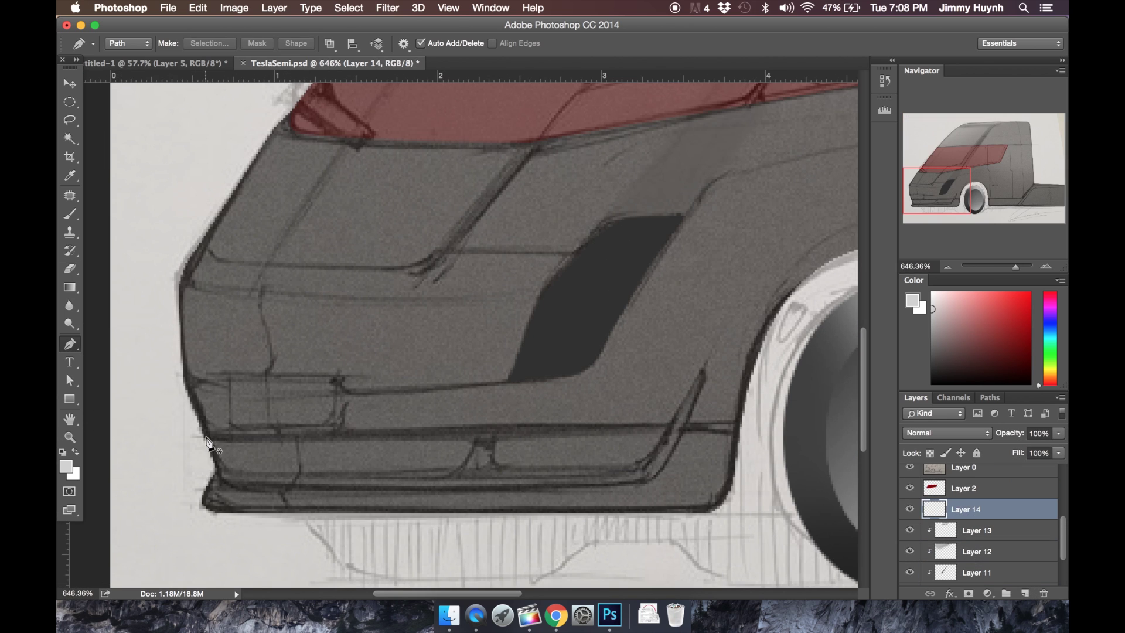
# Trace the narrow horizontal strip in the front bumper with the Pen tool and turn the path into a selection.
pyautogui.click(207, 436)
pyautogui.click(666, 430)
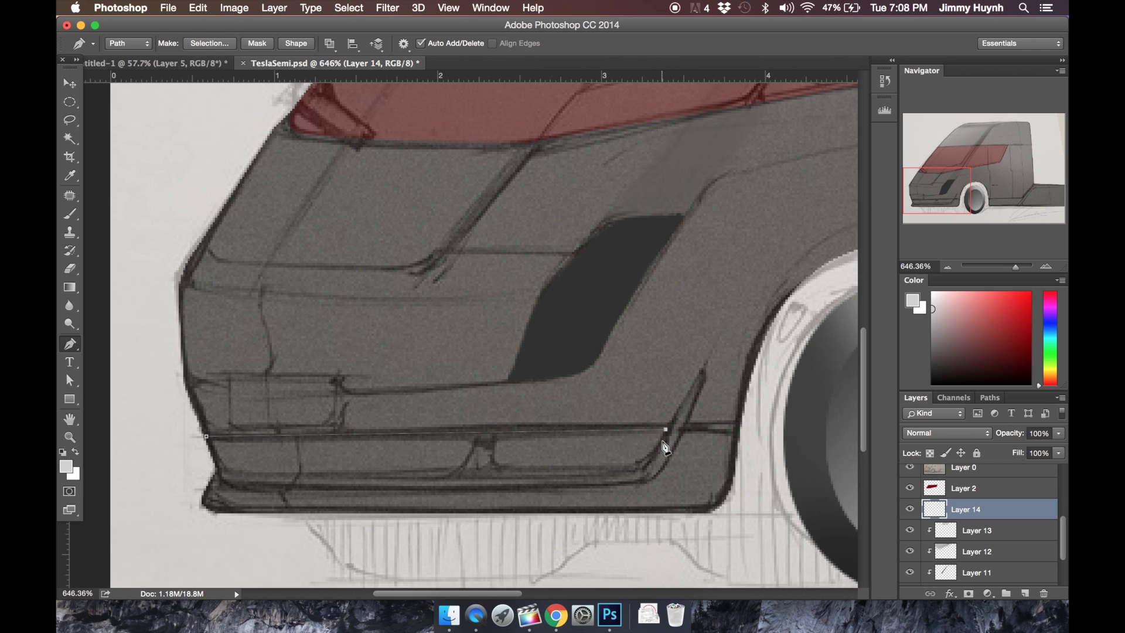
pyautogui.press('super+z')
pyautogui.press('super+z')
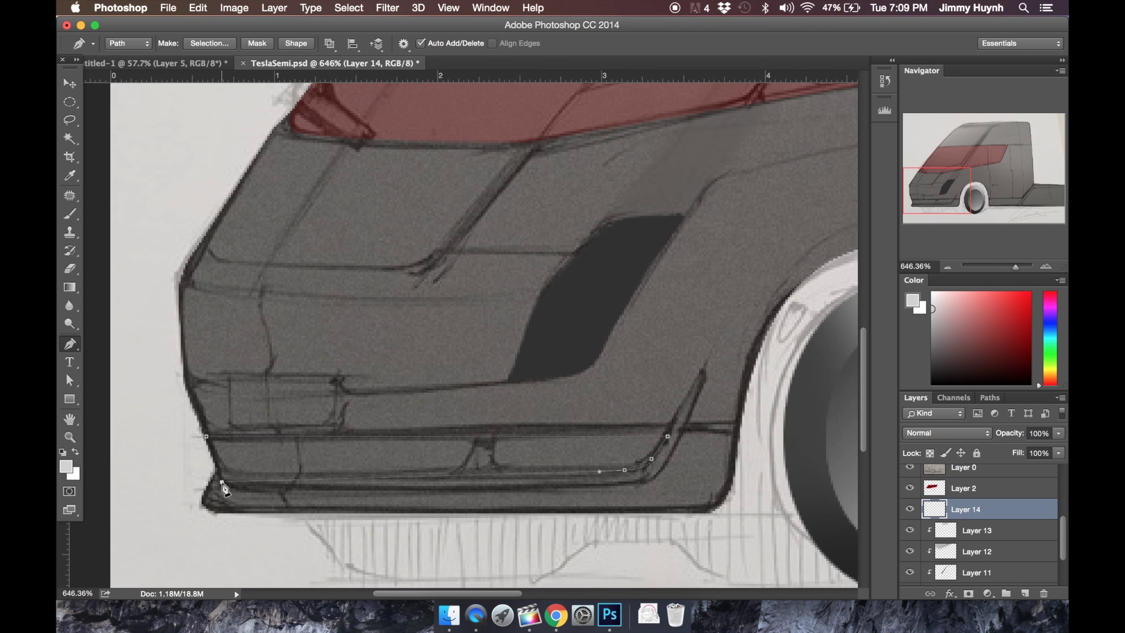
pyautogui.press('super+z')
pyautogui.rightClick(208, 442)
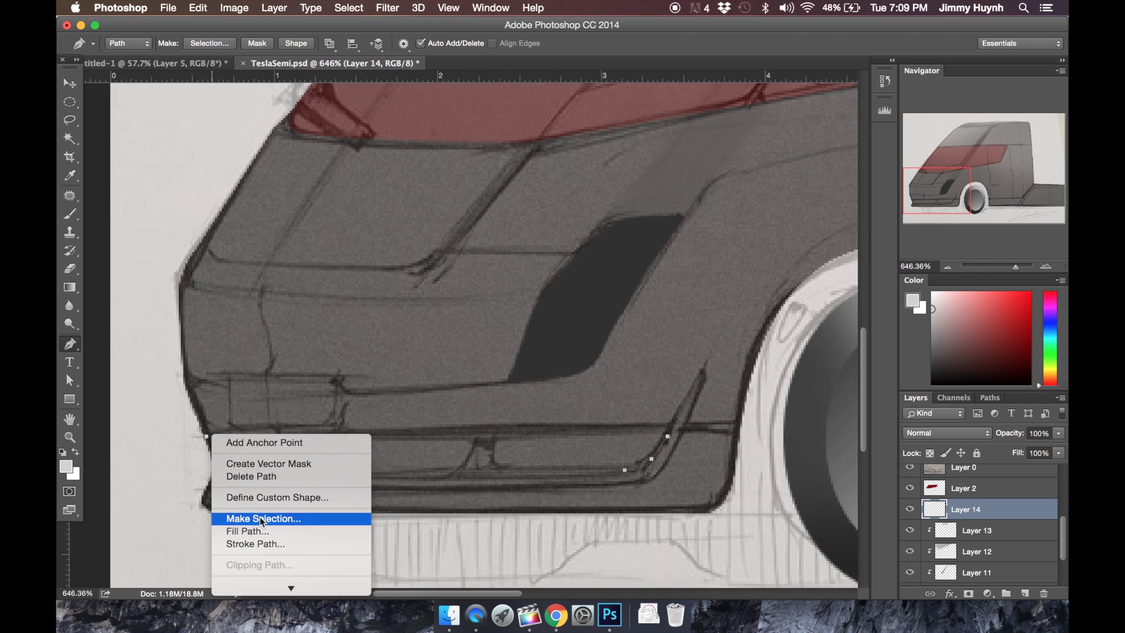
pyautogui.click(289, 517)
pyautogui.click(645, 229)
# Paint the selected bumper strip mid-grey on Layer 14 and clear the selection.
pyautogui.click(932, 341)
pyautogui.press('b')
pyautogui.moveTo(674, 441)
pyautogui.mouseDown()
pyautogui.moveTo(387, 453)
pyautogui.moveTo(154, 438)
pyautogui.mouseUp()
pyautogui.press('super+d')
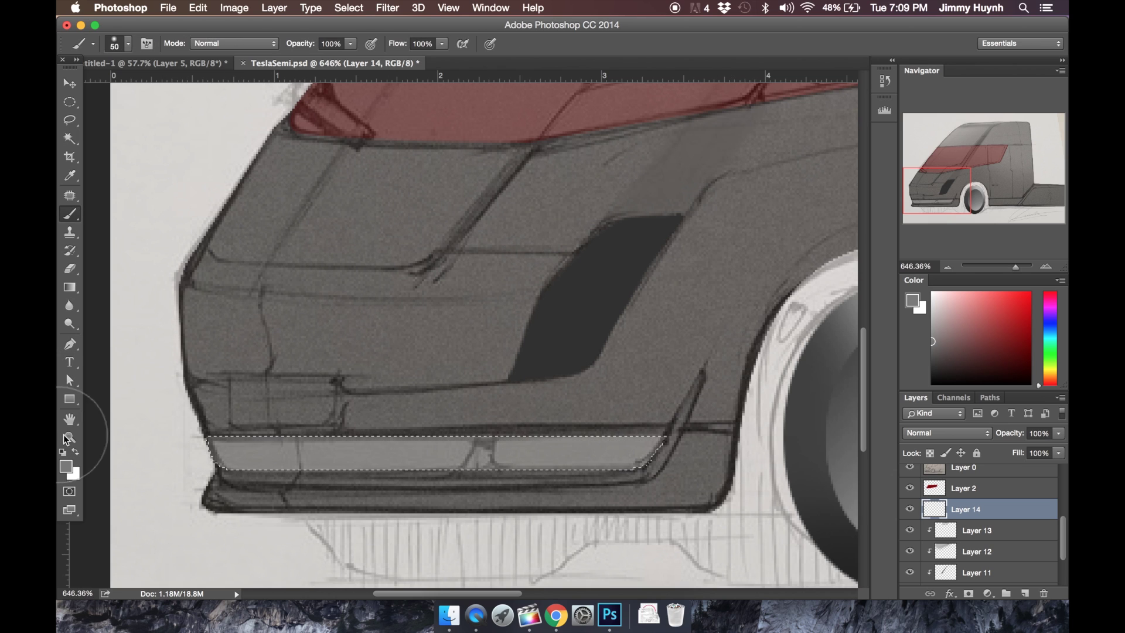
# Lower the opacity of the Layer 0 sketch to 15%.
pyautogui.scroll(-3, 939, 547)
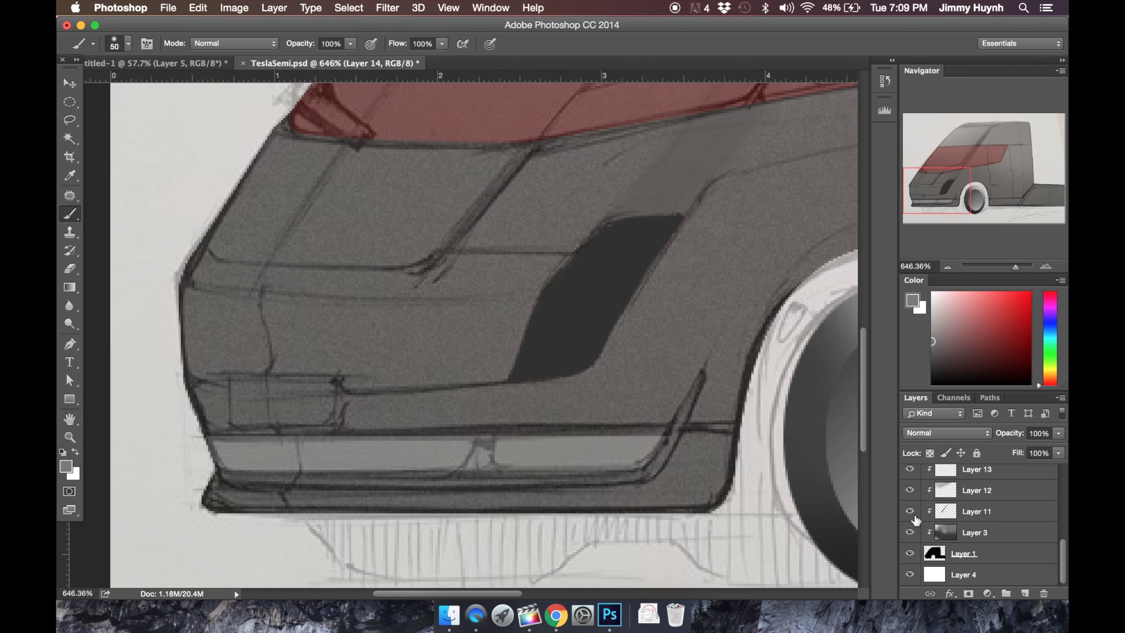
pyautogui.scroll(5, 920, 533)
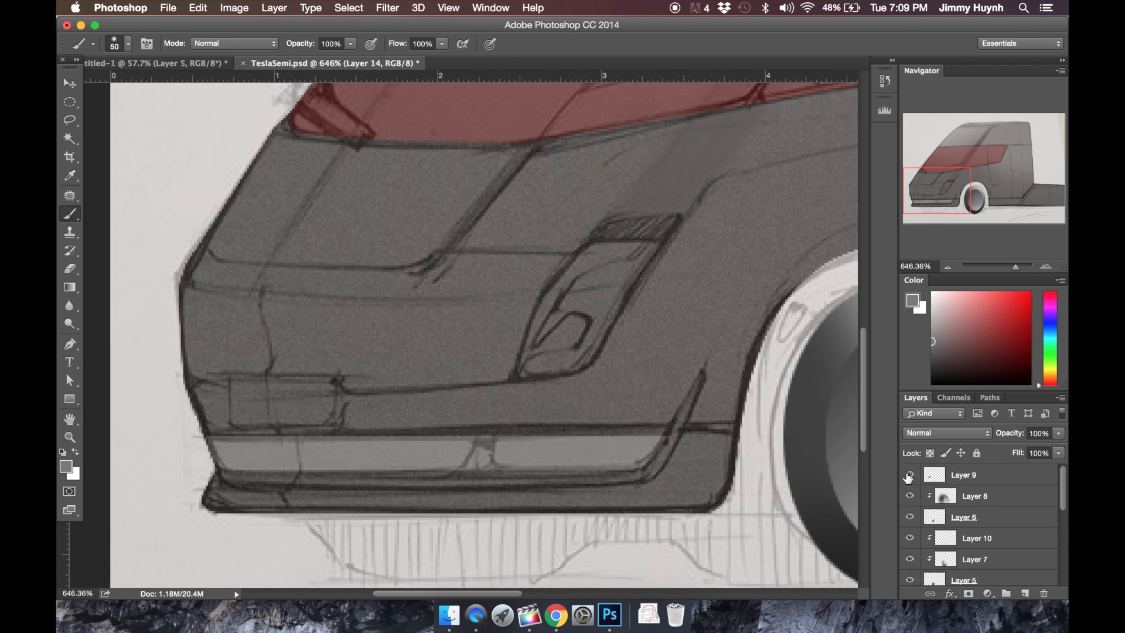
pyautogui.scroll(-2, 912, 515)
pyautogui.click(973, 556)
pyautogui.click(1058, 433)
pyautogui.moveTo(1003, 447); pyautogui.dragTo(997, 447)
pyautogui.scroll(-5, 583, 519)
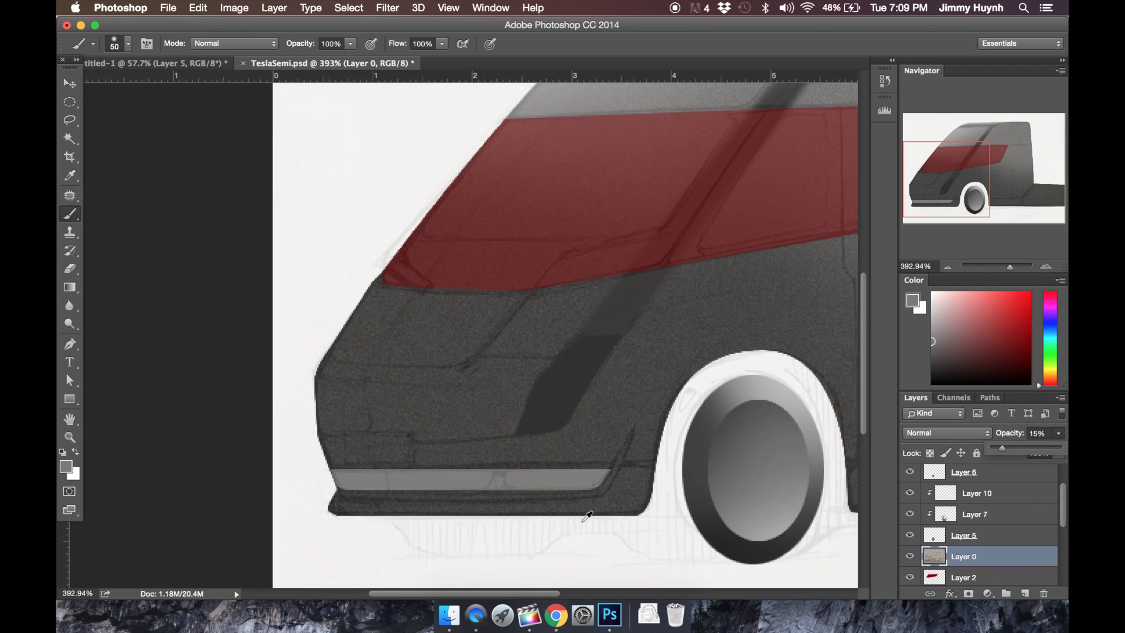
pyautogui.scroll(-3, 955, 568)
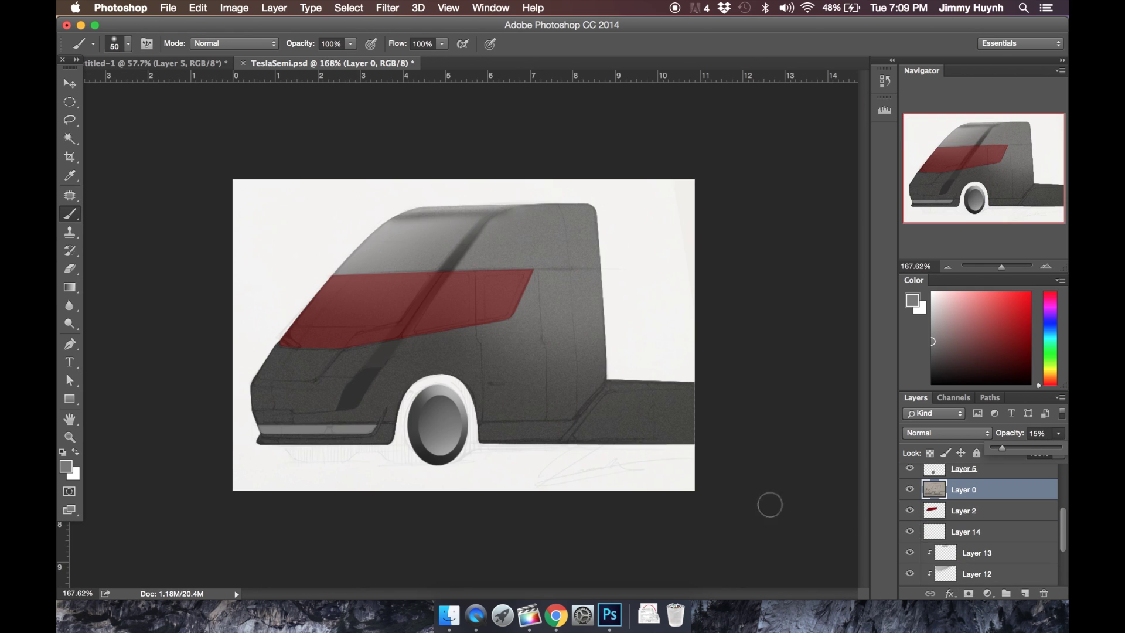
# Add a new layer between Layer 13 and Layer 14, clipped to the truck silhouette.
pyautogui.press('p')
pyautogui.scroll(3, 408, 441)
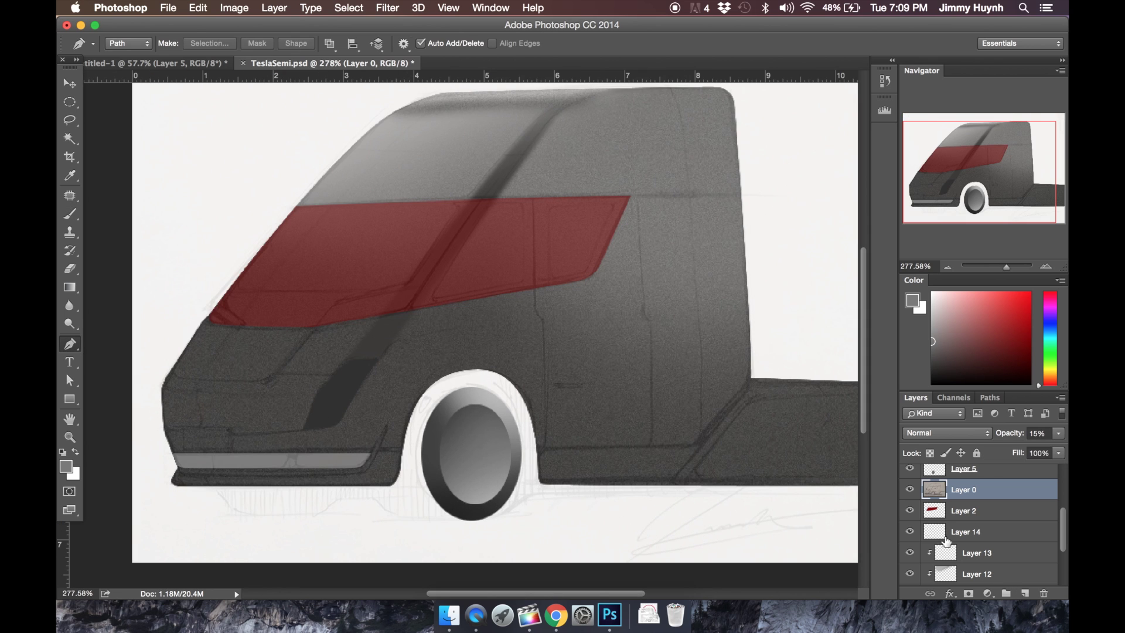
pyautogui.scroll(-3, 948, 540)
pyautogui.click(910, 581)
pyautogui.click(971, 503)
pyautogui.click(984, 517)
pyautogui.click(1025, 592)
pyautogui.moveTo(990, 518); pyautogui.dragTo(985, 492)
# Paint light grey over the whole cab side and chassis behind the dark band on Layer 15 with a soft 412 px brush.
pyautogui.moveTo(961, 357); pyautogui.dragTo(885, 325)
pyautogui.press('b')
pyautogui.press('p')
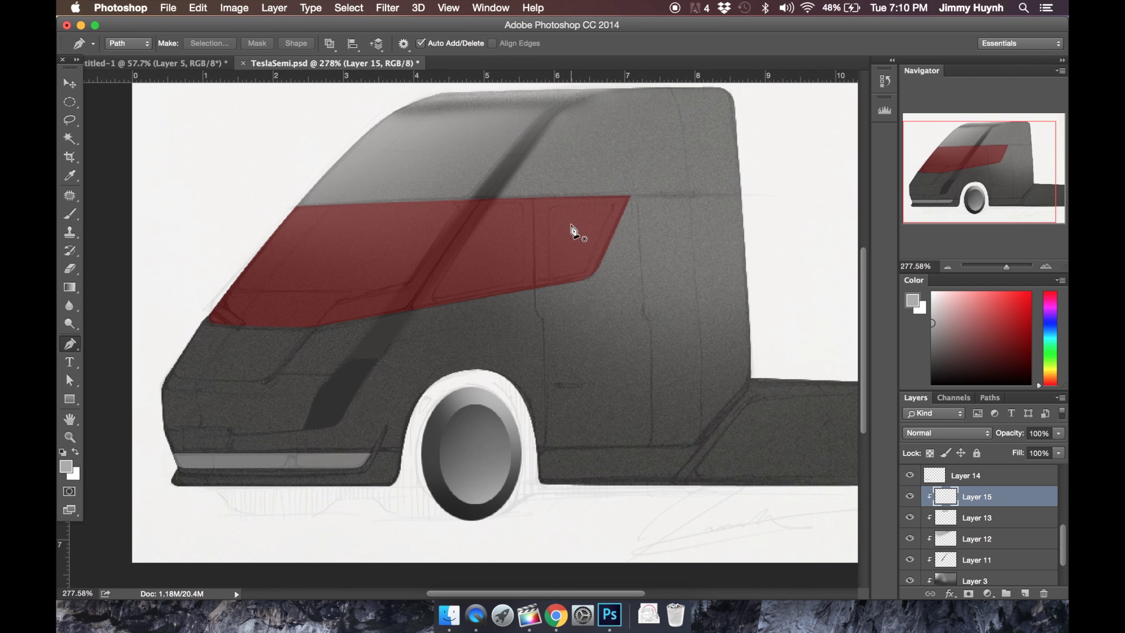
pyautogui.press('b')
pyautogui.click(127, 43)
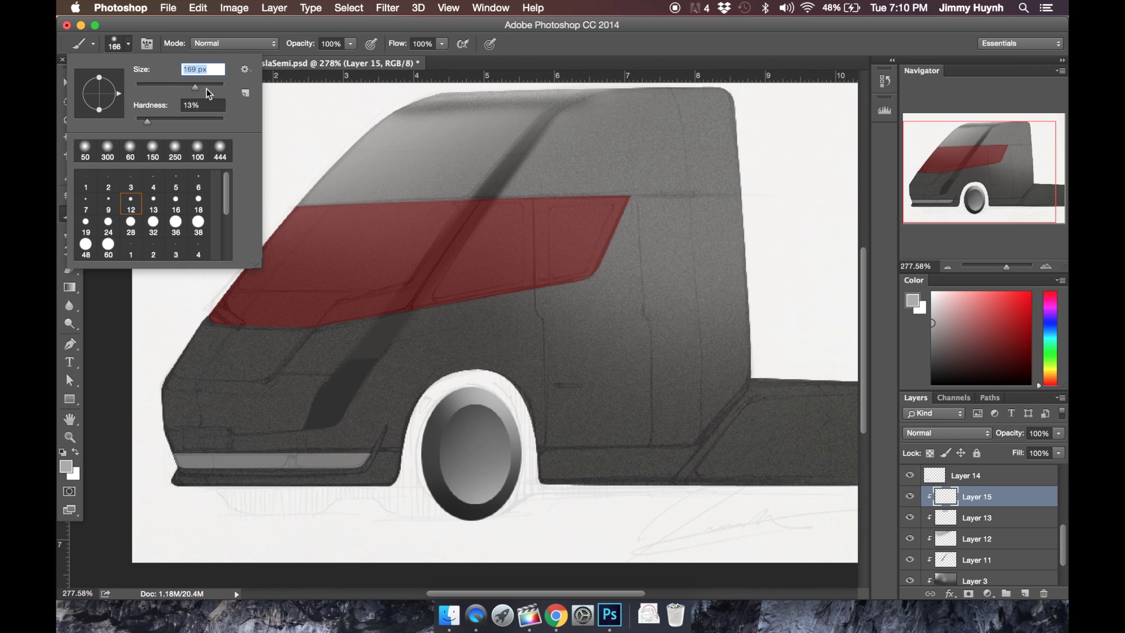
pyautogui.moveTo(627, 281)
pyautogui.mouseDown()
pyautogui.moveTo(615, 351)
pyautogui.moveTo(586, 417)
pyautogui.moveTo(538, 479)
pyautogui.moveTo(808, 434)
pyautogui.mouseUp()
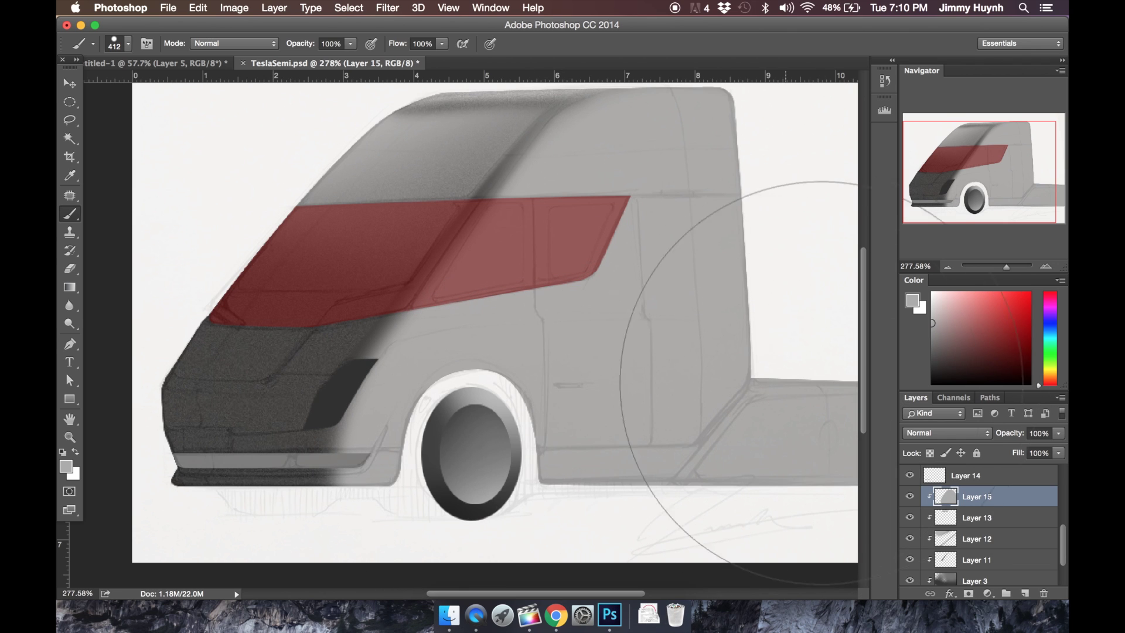
# Reduce Layer 15's opacity to 58% and apply the Add Noise filter to its light grey side shading.
pyautogui.click(1059, 453)
pyautogui.moveTo(1051, 445); pyautogui.dragTo(1030, 449)
pyautogui.click(387, 7)
pyautogui.moveTo(422, 202)
pyautogui.click(595, 201)
pyautogui.moveTo(690, 307); pyautogui.dragTo(683, 307)
pyautogui.click(853, 113)
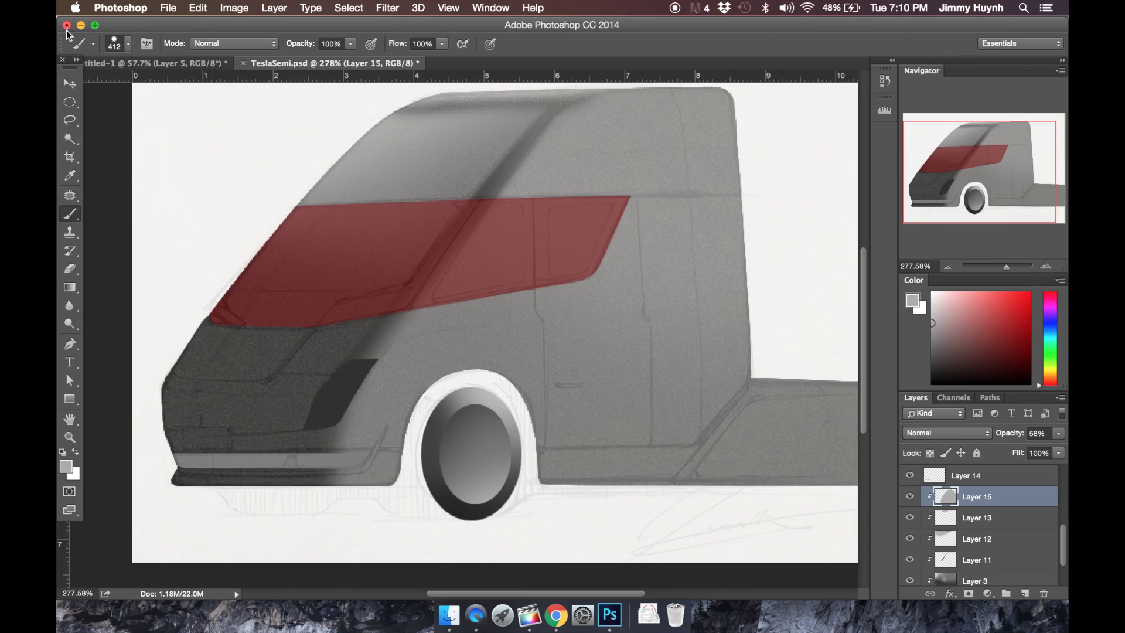